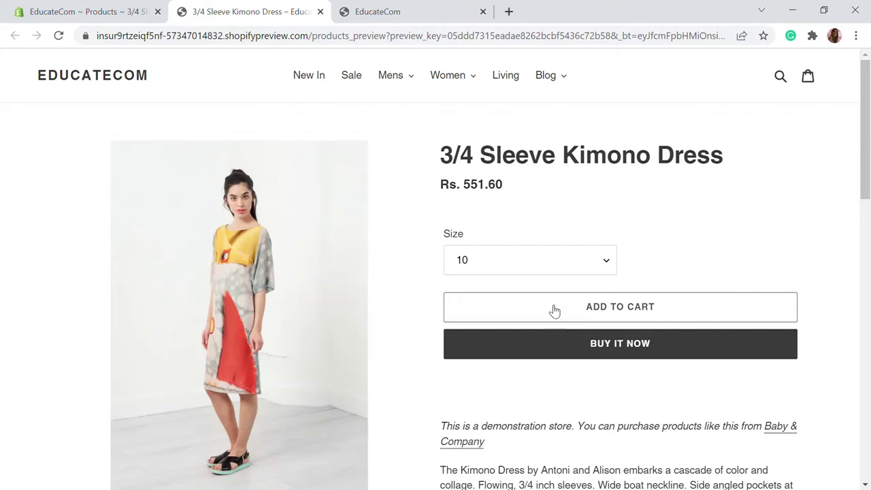
Look over the storefront preview of the 3/4 Sleeve Kimono Dress, including its size selector and description
left_click(528, 269)
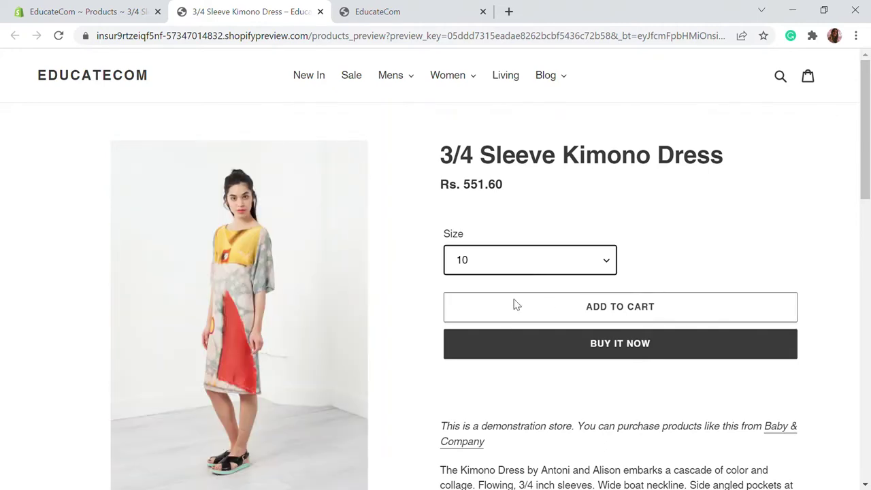
scroll(569, 266, "down", 3)
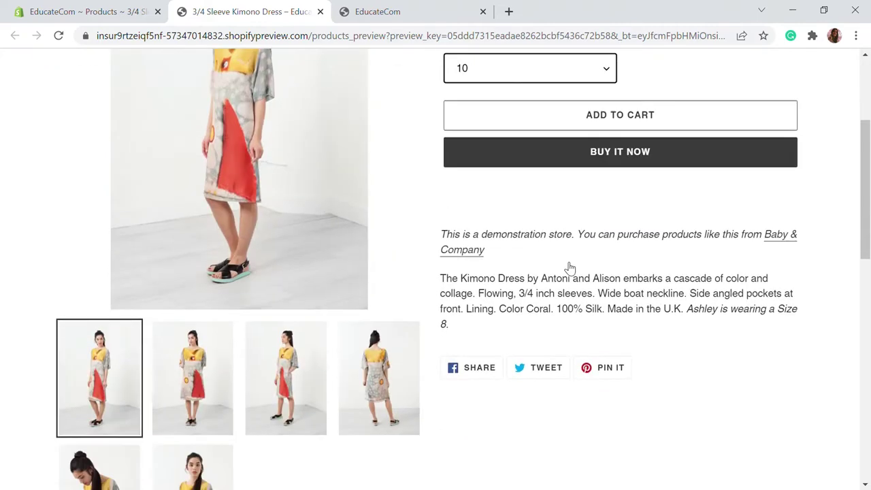
scroll(570, 266, "down", 1)
scroll(499, 269, "up", 4)
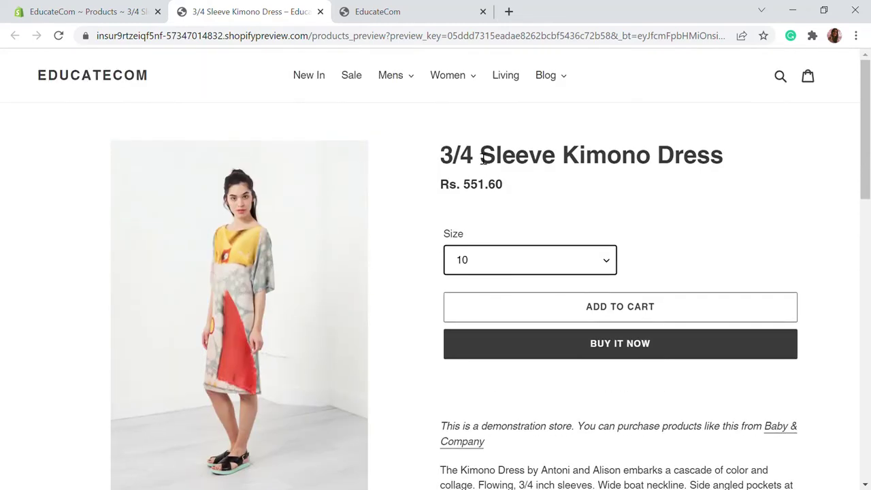
Return to the dress's product page in the store admin and open its size 8 variant for editing
left_click(100, 16)
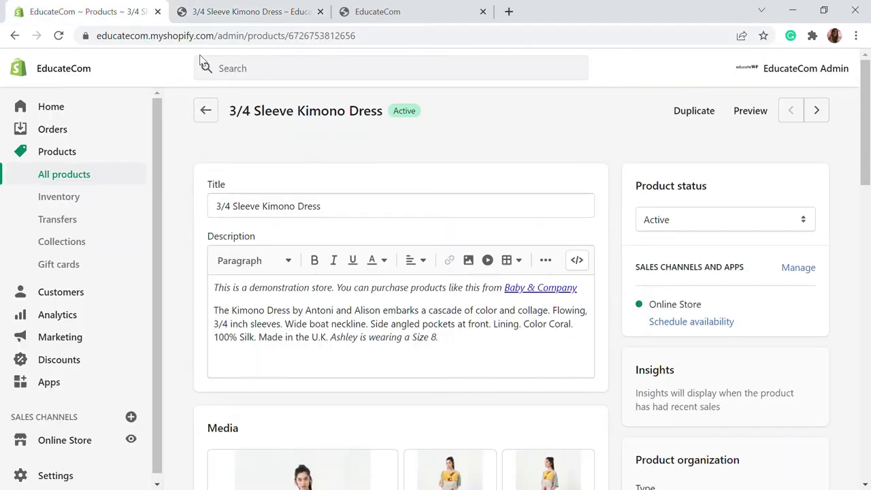
scroll(531, 327, "down", 3)
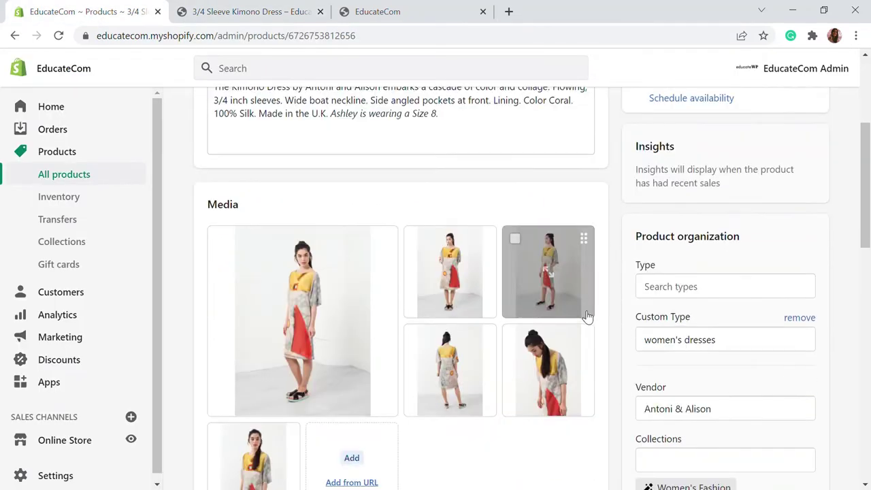
scroll(587, 316, "down", 8)
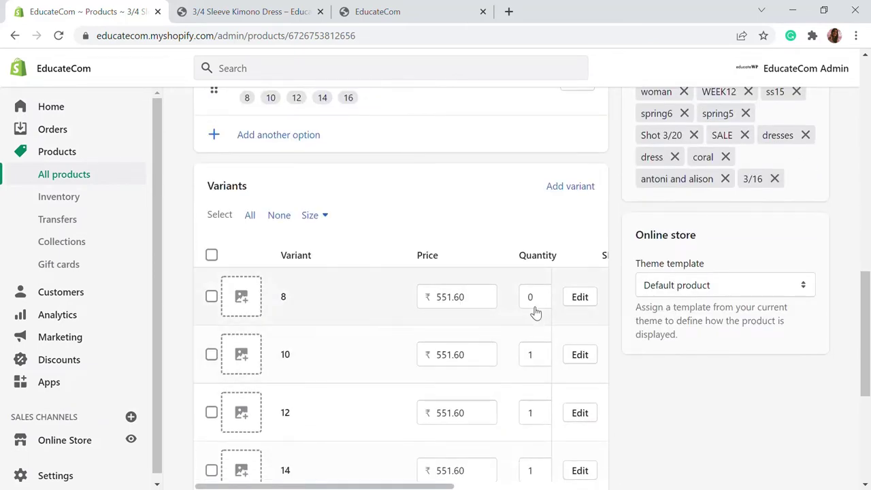
left_click(572, 300)
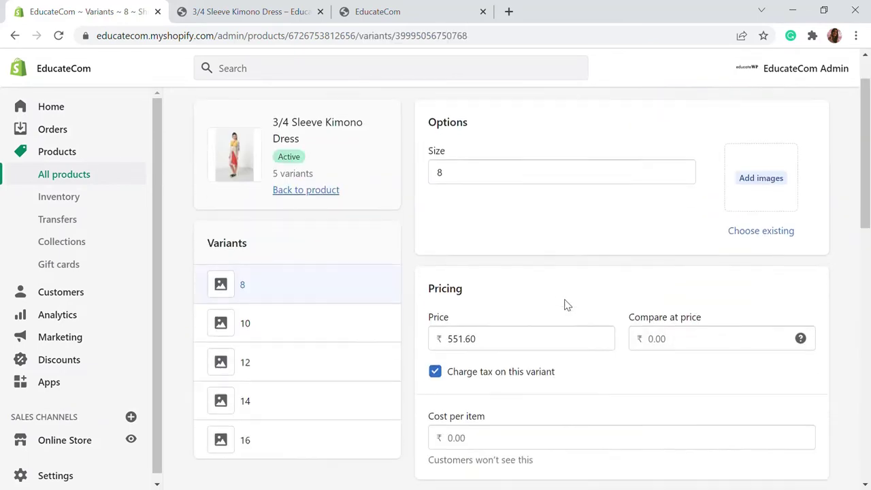
Check the SKU and barcode fields in the size 8 variant's inventory details
scroll(565, 305, "down", 4)
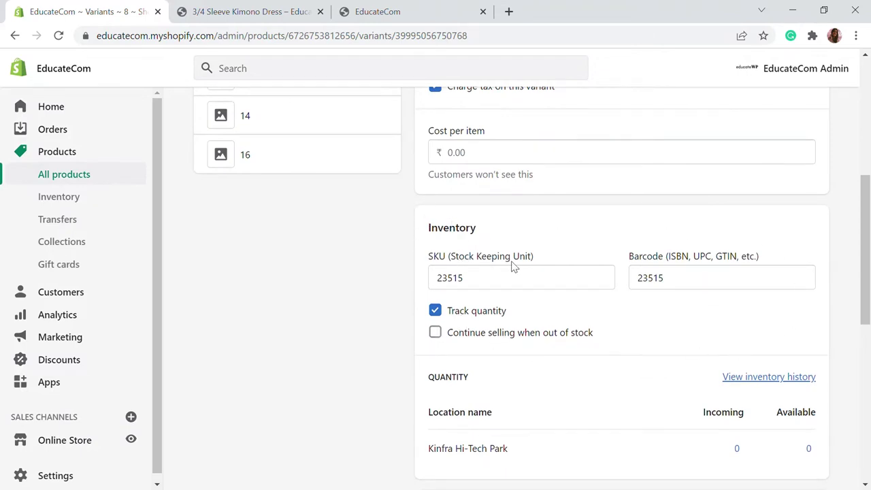
mouse_move(460, 284)
left_mouse_down()
mouse_move(440, 284)
mouse_move(534, 295)
mouse_move(467, 295)
left_mouse_up()
left_click(475, 293)
scroll(593, 291, "up", 5)
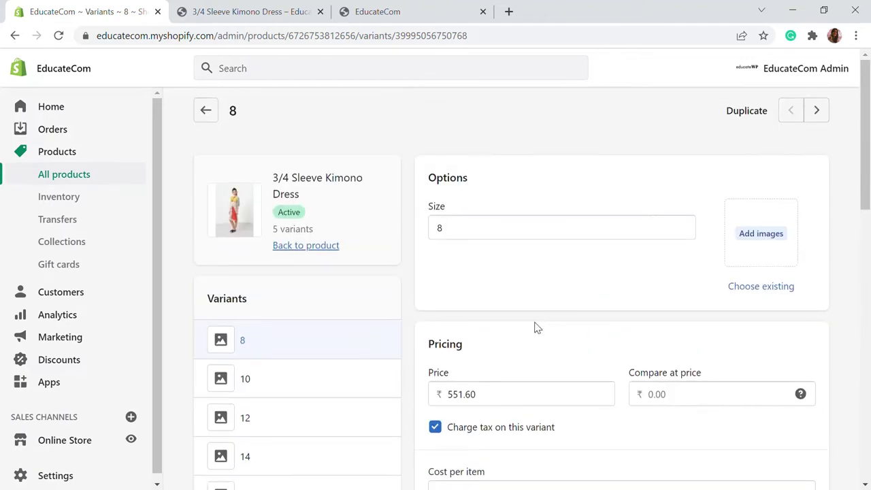
Open the list of sales channels to add and continue to the sales channels collection in the Shopify App Store
scroll(116, 354, "down", 2)
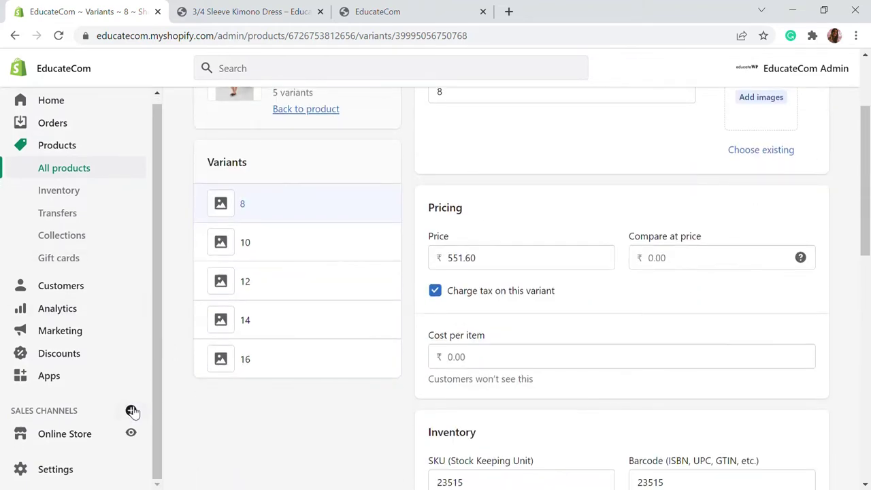
left_click(131, 411)
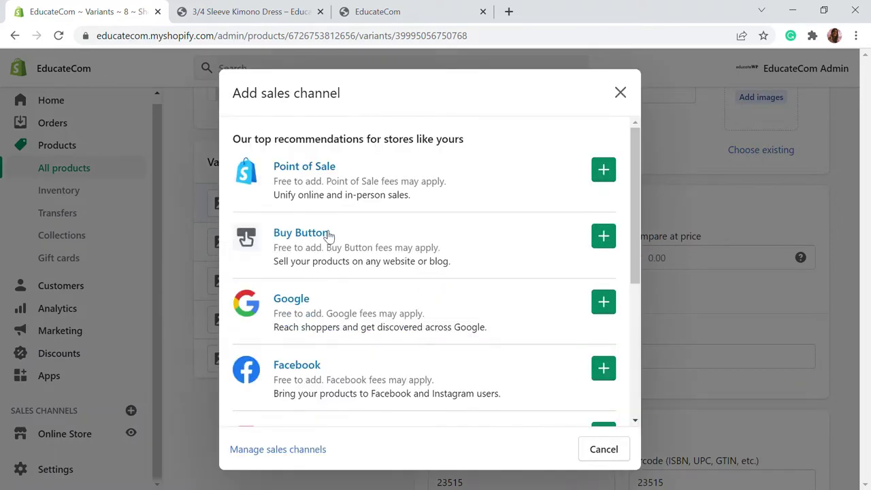
scroll(354, 272, "down", 8)
left_click(450, 407)
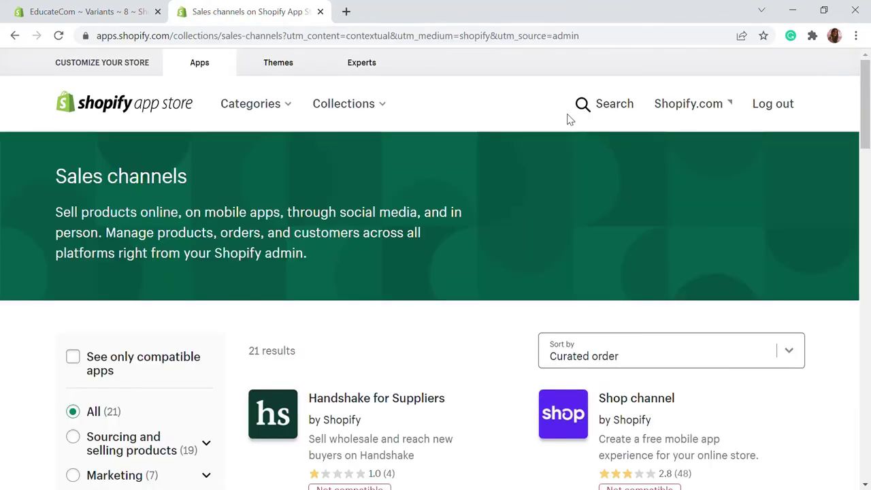
Search the app store for "Easy scan" and open the EasyScan: SKU and Barcode listing
left_click(587, 107)
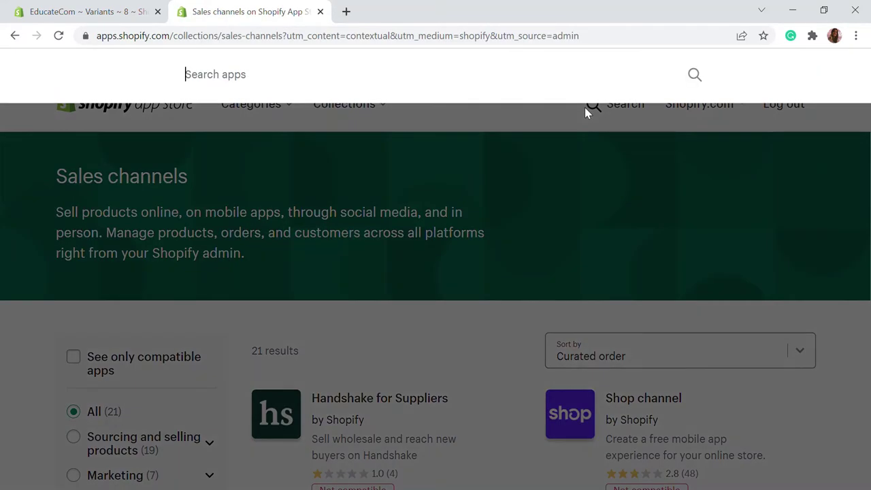
type("Easy scan")
key("Return")
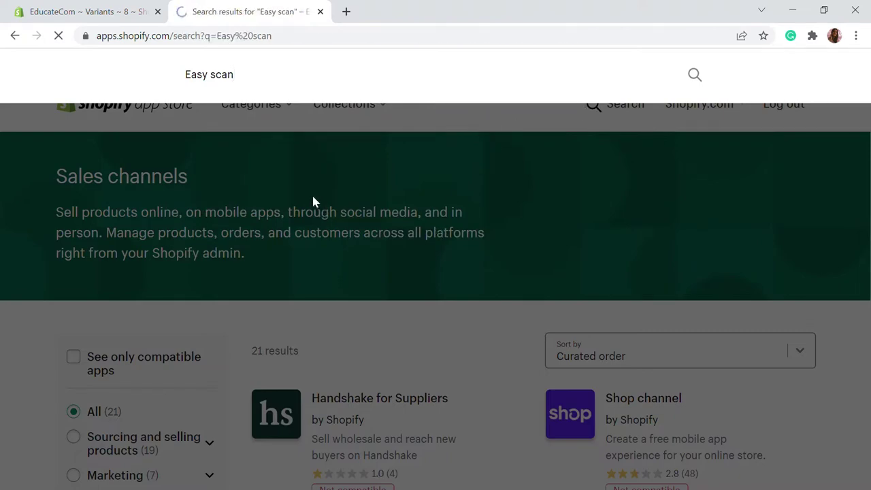
scroll(370, 204, "down", 2)
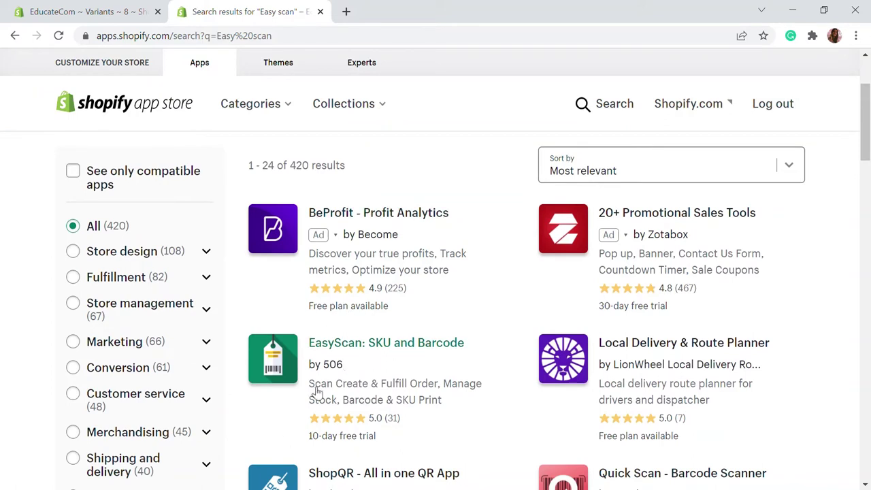
left_click(376, 347)
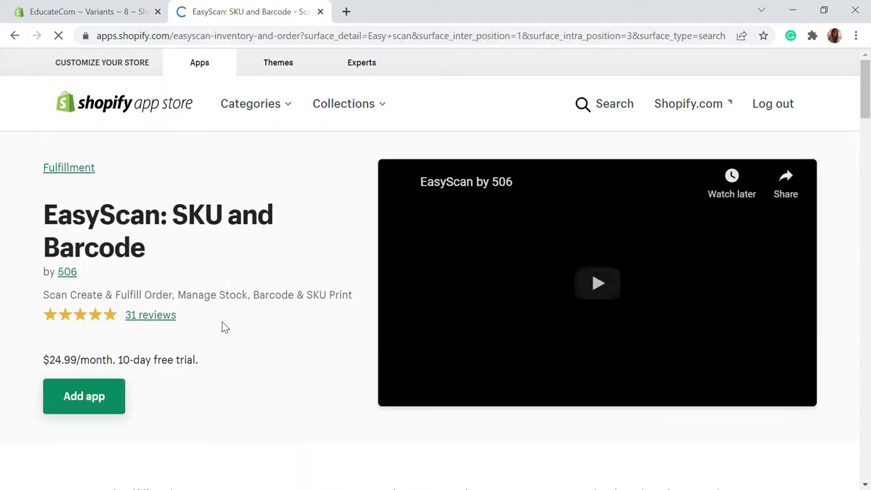
Add the EasyScan: SKU and Barcode app, review its requested permissions and install it in the EducateCom store
scroll(224, 327, "down", 1)
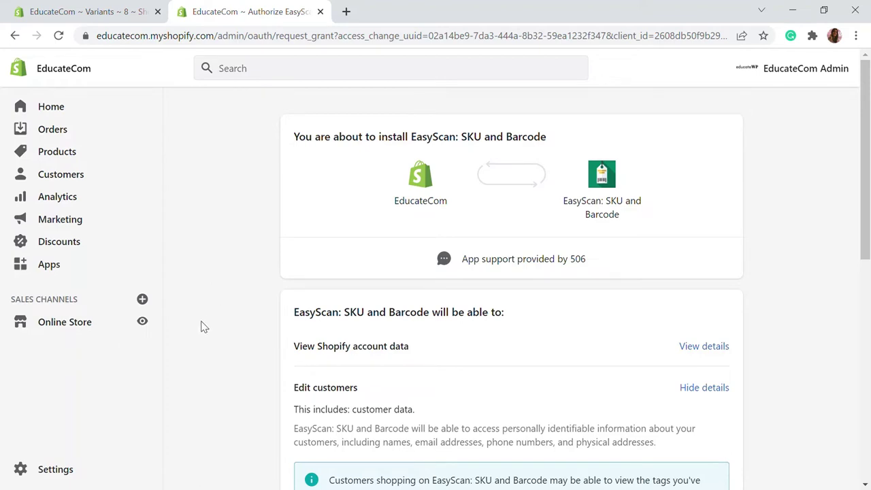
scroll(228, 310, "down", 1)
scroll(235, 315, "up", 1)
scroll(439, 209, "down", 4)
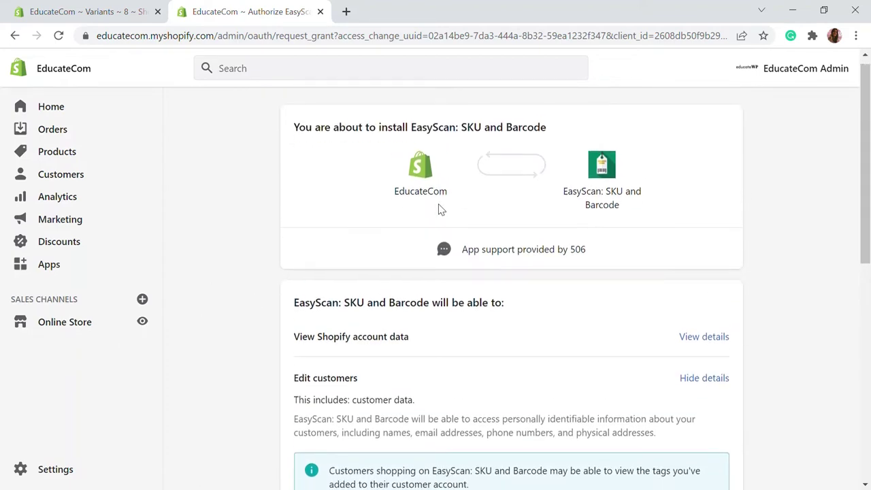
scroll(559, 382, "down", 3)
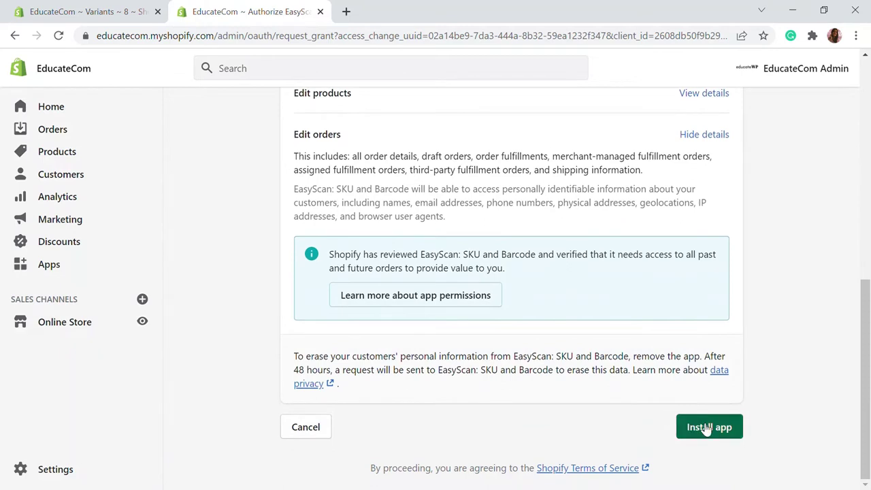
left_click(704, 428)
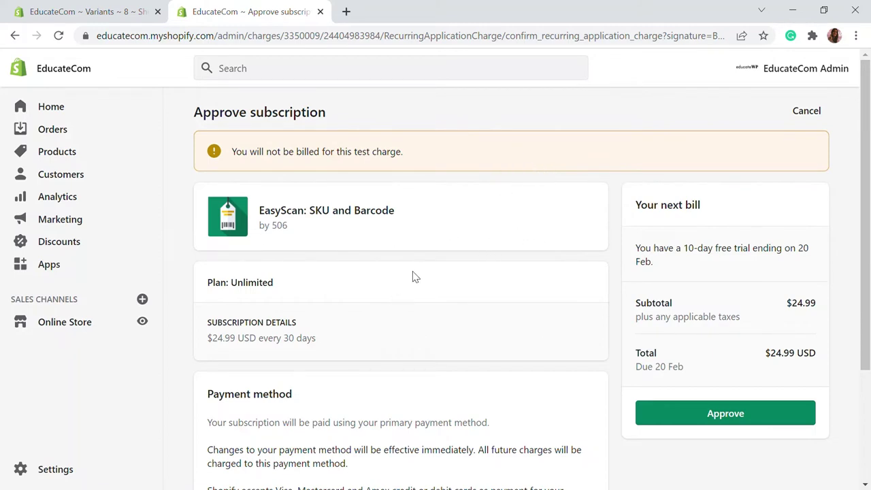
Review and approve the EasyScan Unlimited plan subscription with its 10-day free trial
scroll(429, 269, "down", 1)
scroll(432, 266, "up", 1)
left_click(727, 421)
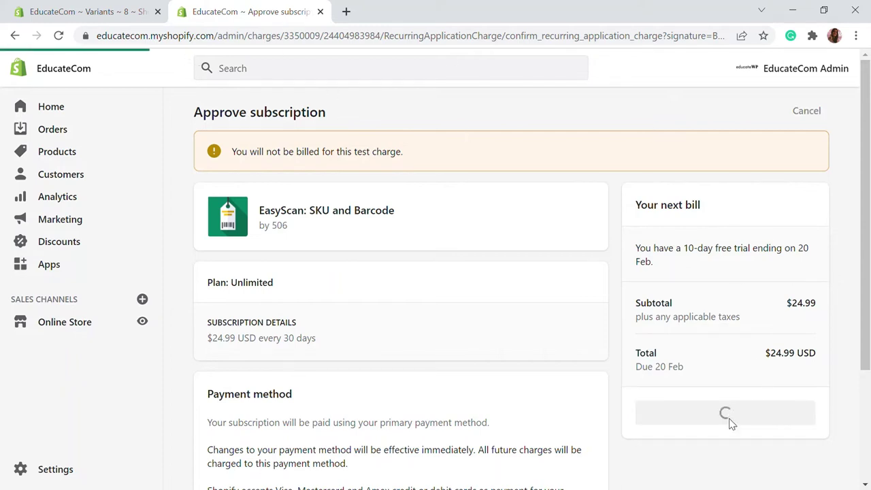
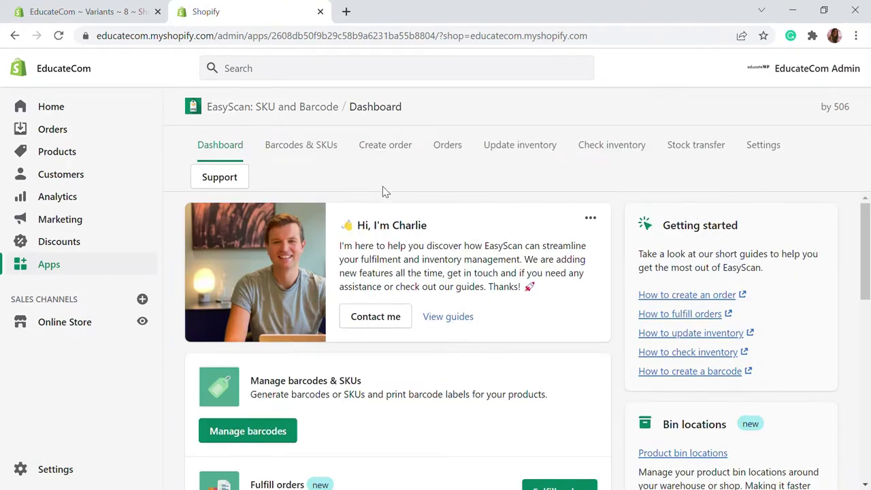
Examine the EasyScan dashboard's features for barcodes, orders, inventory, stock transfer and settings
scroll(494, 305, "up", 2)
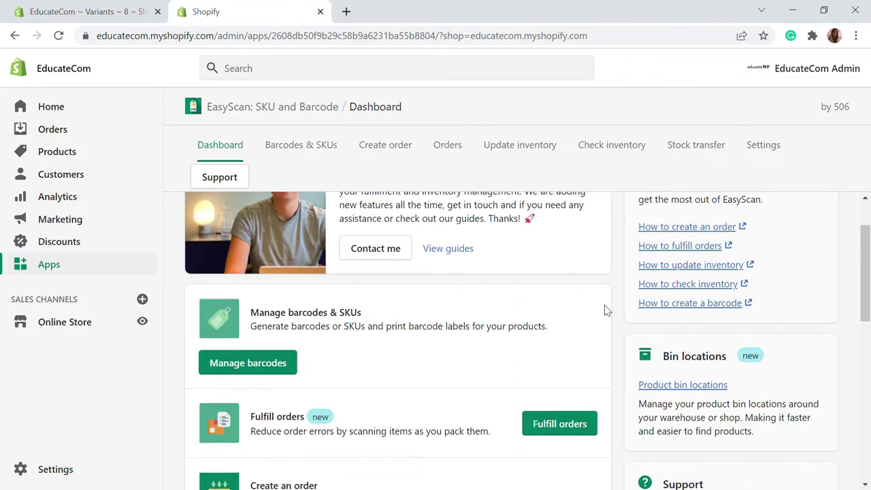
scroll(579, 299, "down", 1)
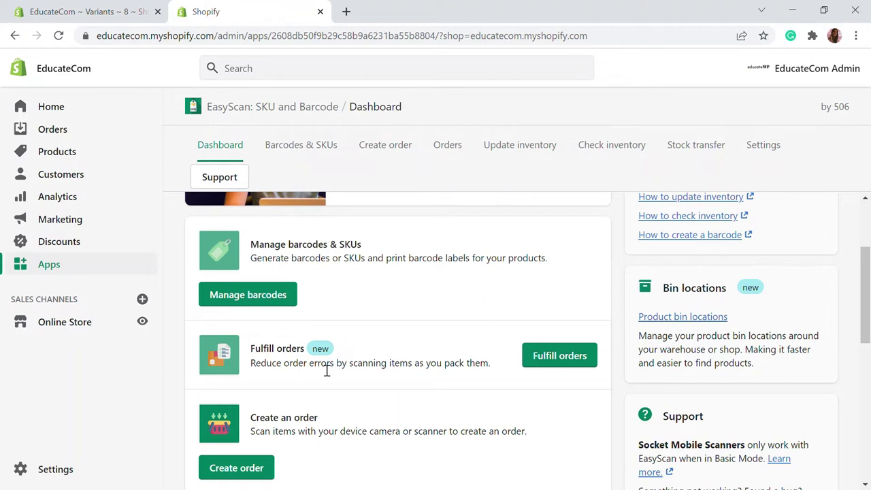
scroll(327, 371, "down", 2)
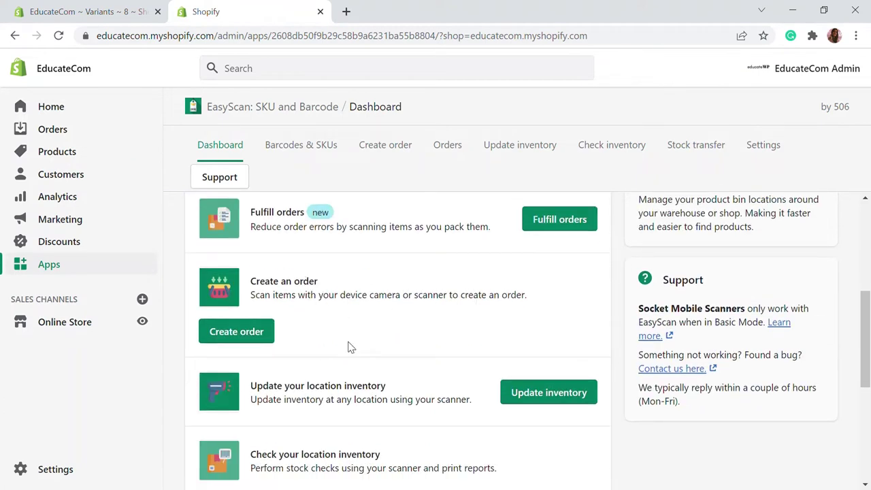
scroll(361, 361, "down", 1)
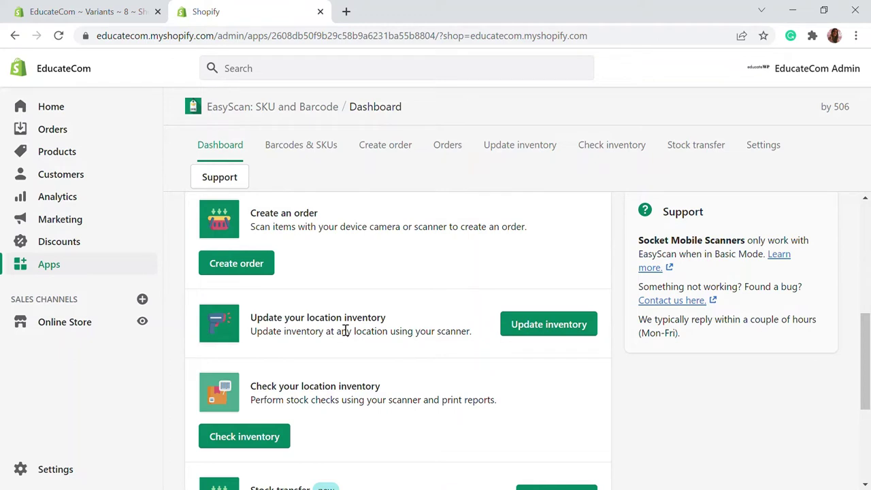
scroll(363, 344, "down", 1)
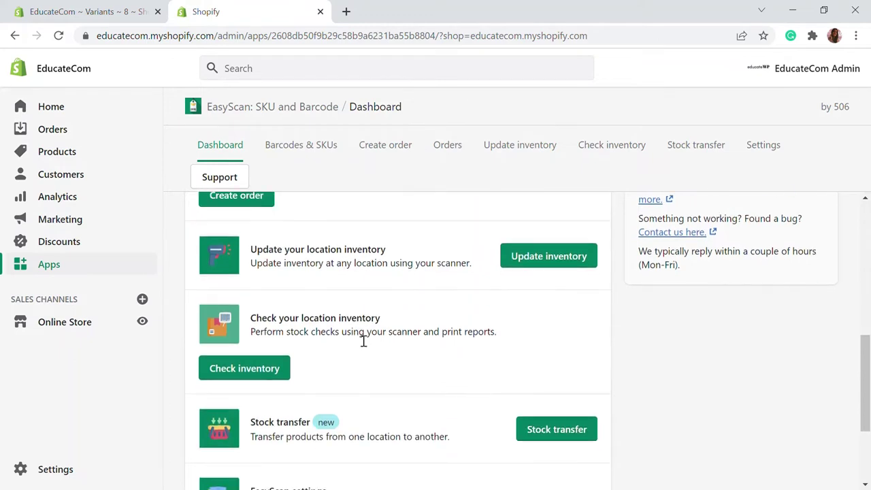
scroll(305, 292, "down", 1)
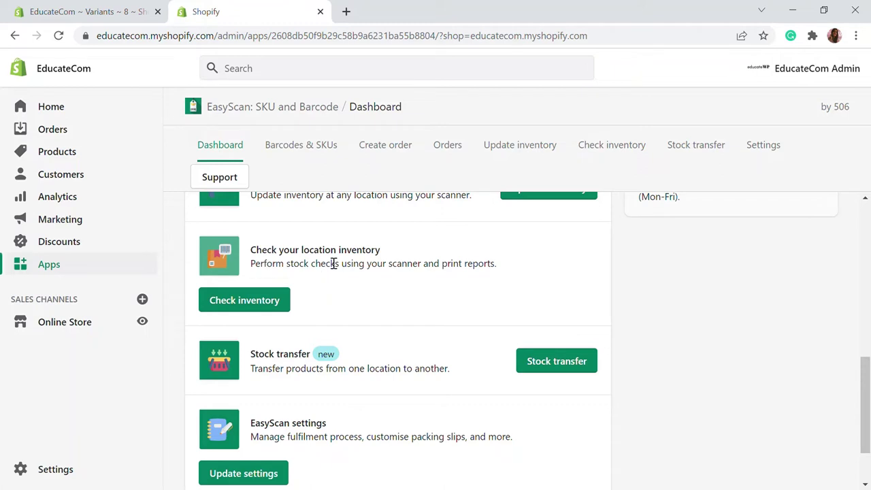
scroll(387, 356, "down", 1)
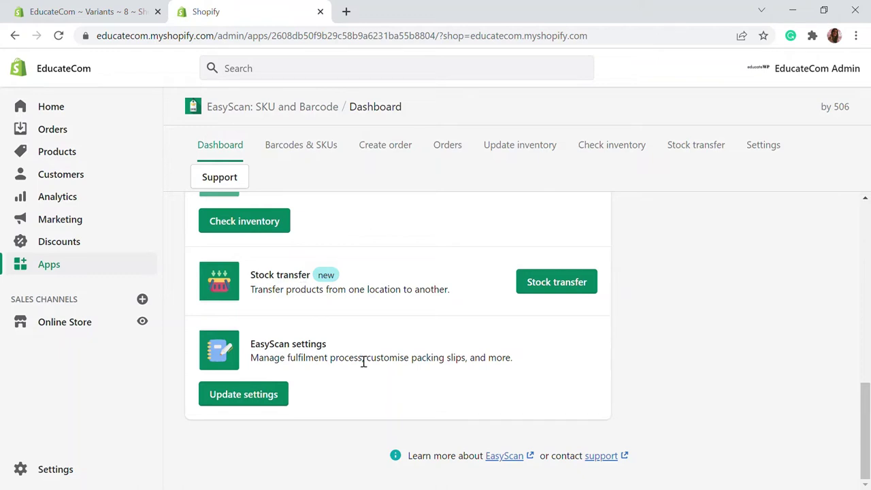
scroll(418, 389, "up", 15)
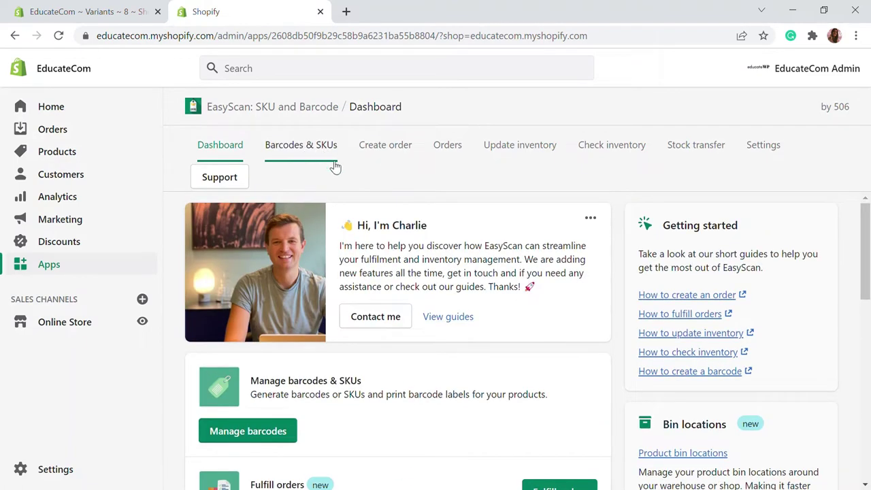
Open EasyScan's Barcodes & SKUs section and start assigning barcodes and SKUs
left_click(306, 155)
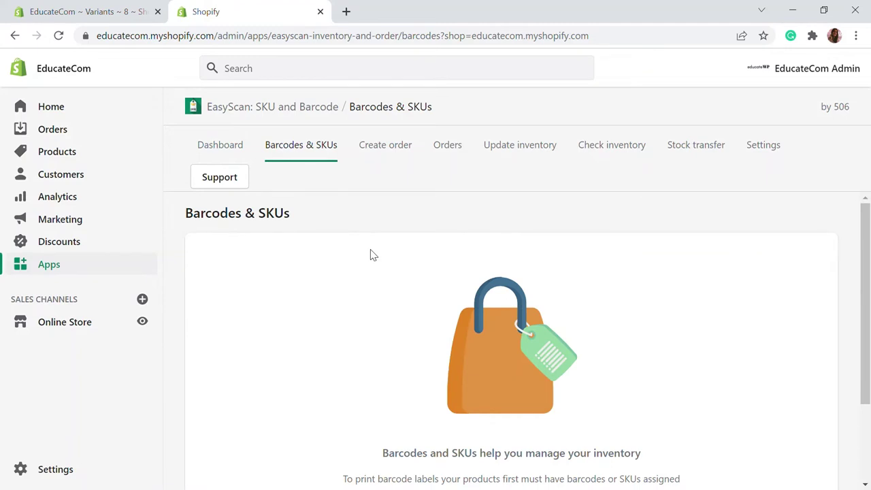
scroll(455, 317, "down", 3)
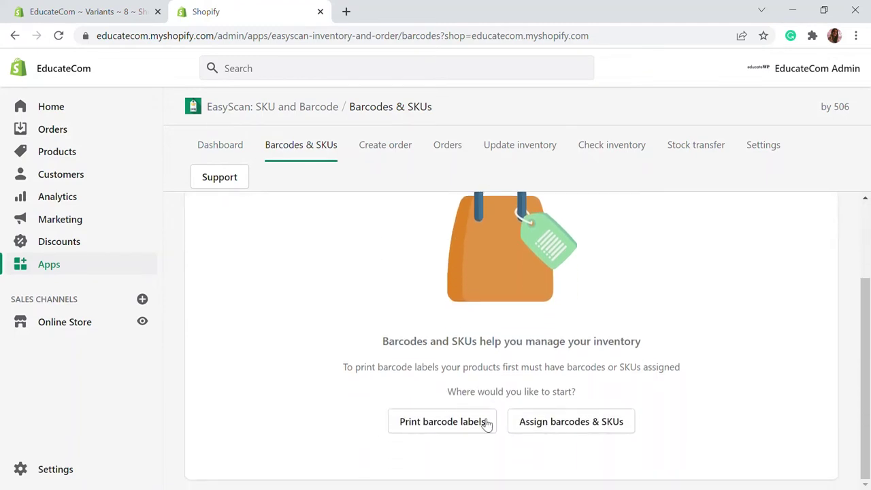
left_click(557, 422)
Set the assignment to SKUs (Stock keeping units), created using a uniquely generated number
scroll(539, 359, "up", 2)
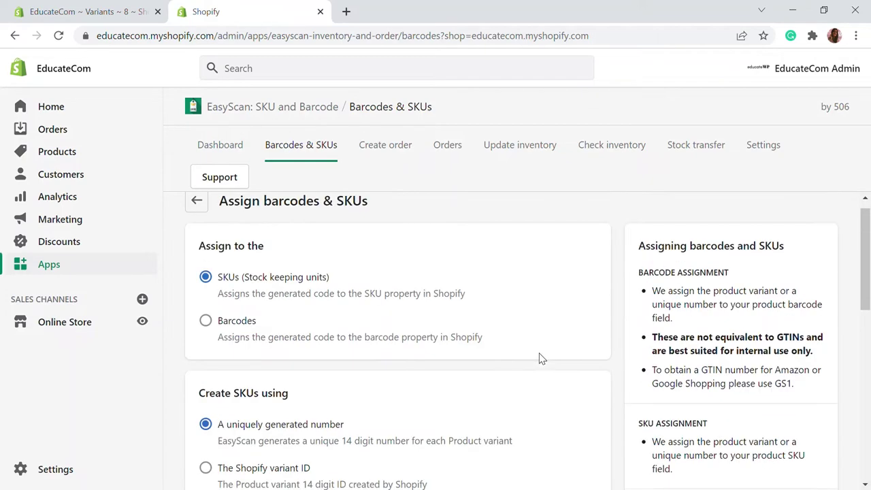
scroll(303, 292, "down", 1)
scroll(293, 317, "up", 1)
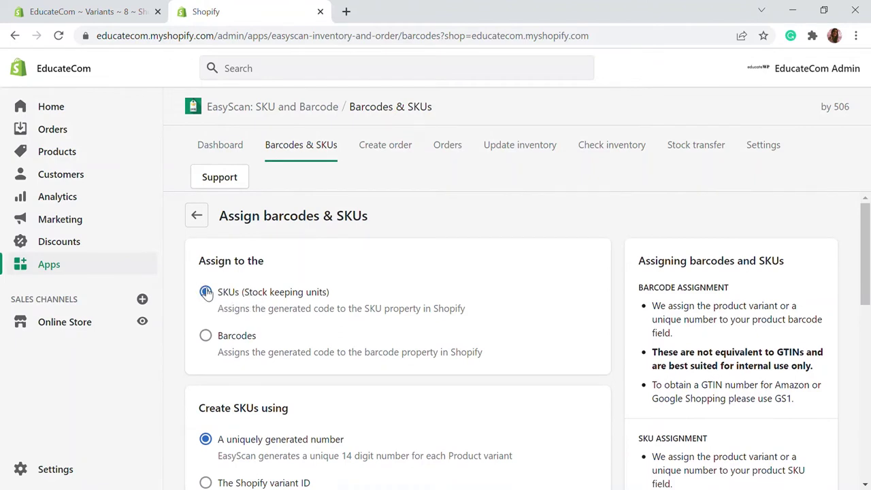
scroll(295, 311, "down", 1)
scroll(296, 310, "down", 3)
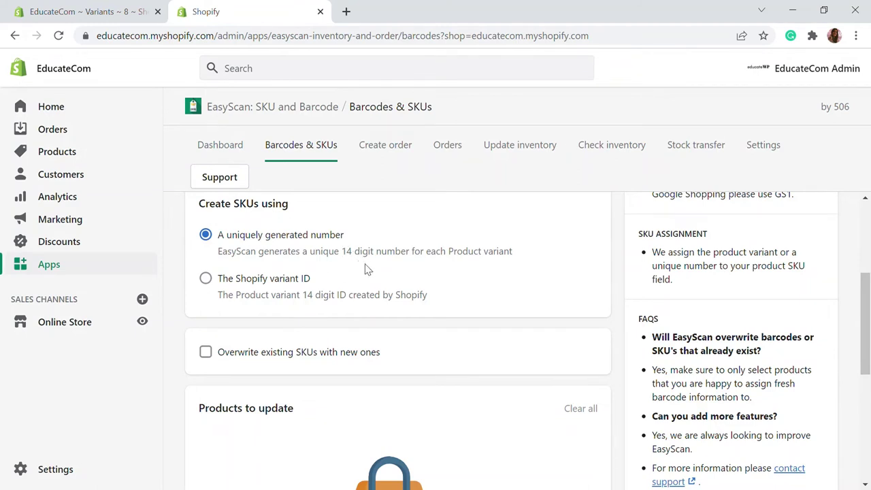
left_click(208, 288)
left_click(215, 238)
Read the barcode and SKU assignment notes and FAQs, and enable overwriting existing SKUs with new ones
scroll(550, 341, "up", 3)
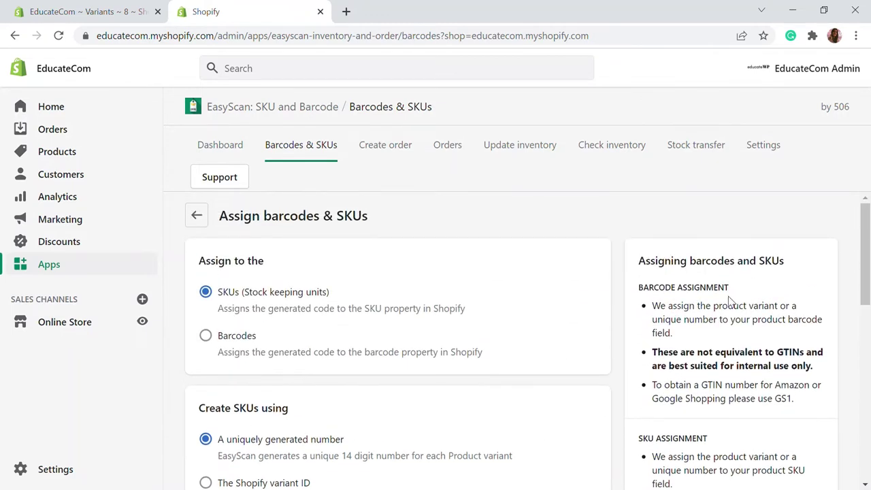
scroll(704, 310, "down", 1)
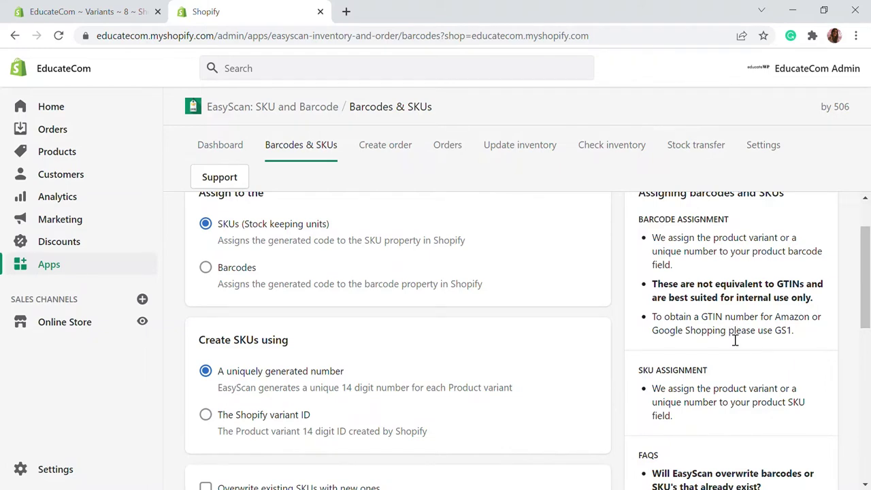
scroll(730, 348, "down", 1)
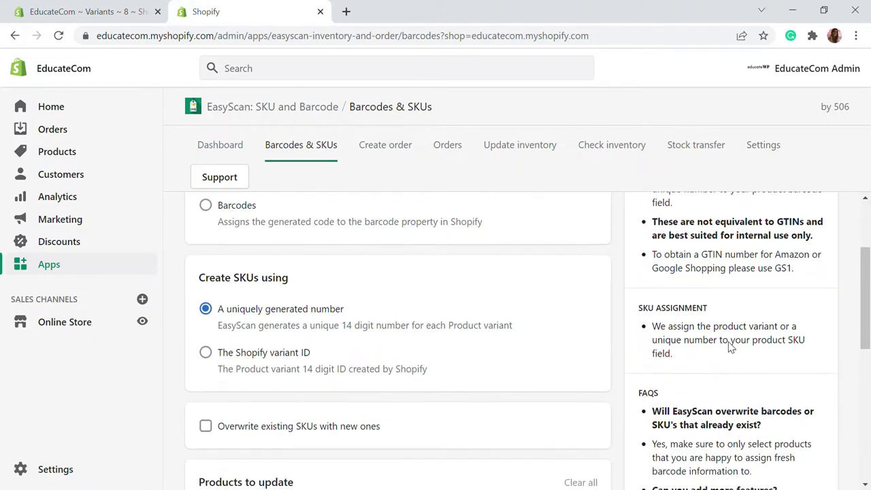
scroll(708, 324, "down", 1)
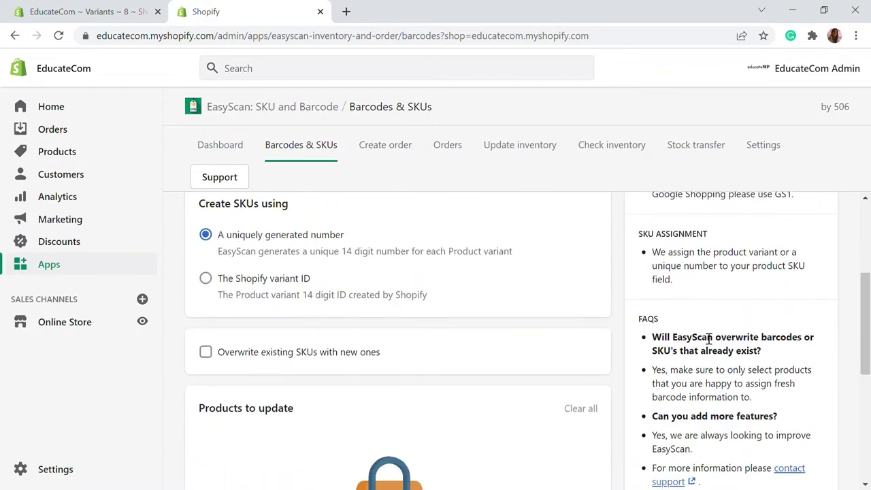
scroll(711, 338, "down", 2)
scroll(713, 323, "up", 2)
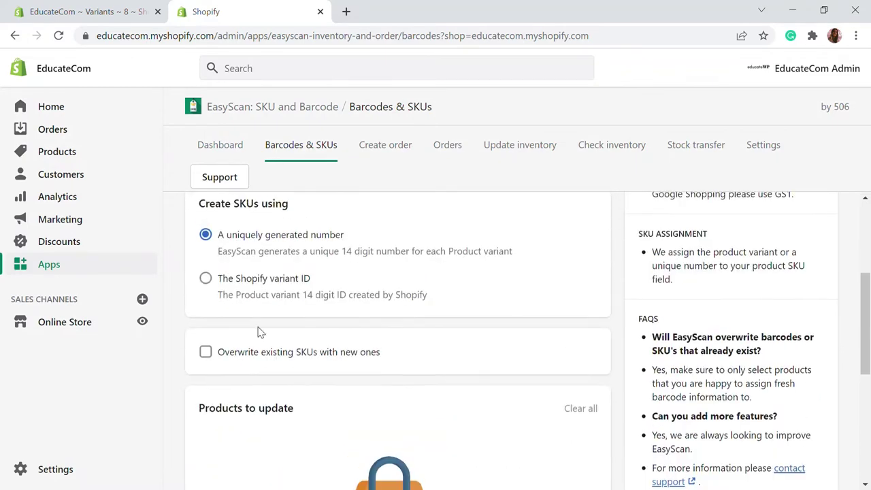
left_click(205, 352)
Select 17 products, from the 3/4 Sleeve Kimono Dress down to the crystal Anatole Ring, and add them for the SKU update
scroll(302, 363, "down", 3)
scroll(344, 245, "down", 2)
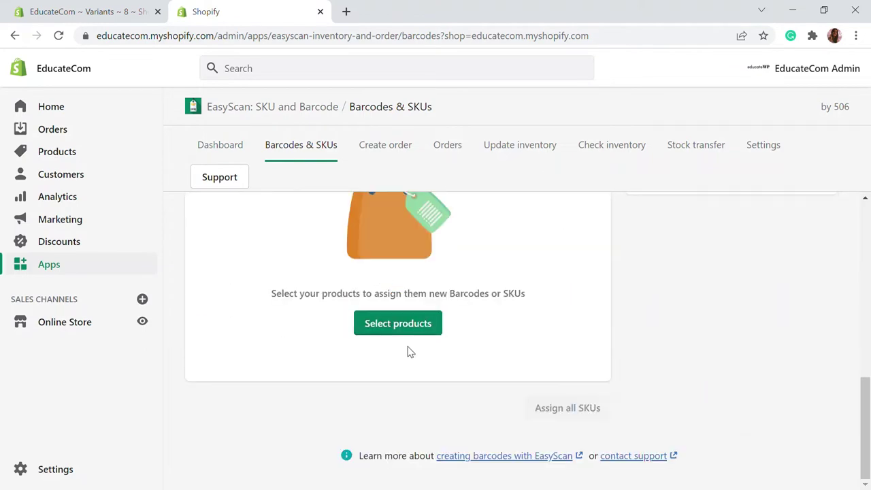
left_click(419, 324)
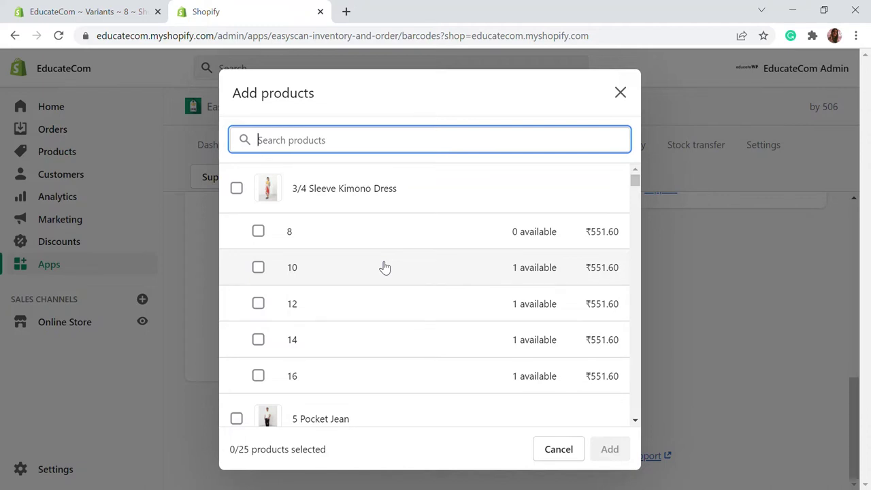
left_click(236, 188)
scroll(248, 341, "down", 1)
left_click(237, 350)
scroll(237, 361, "down", 3)
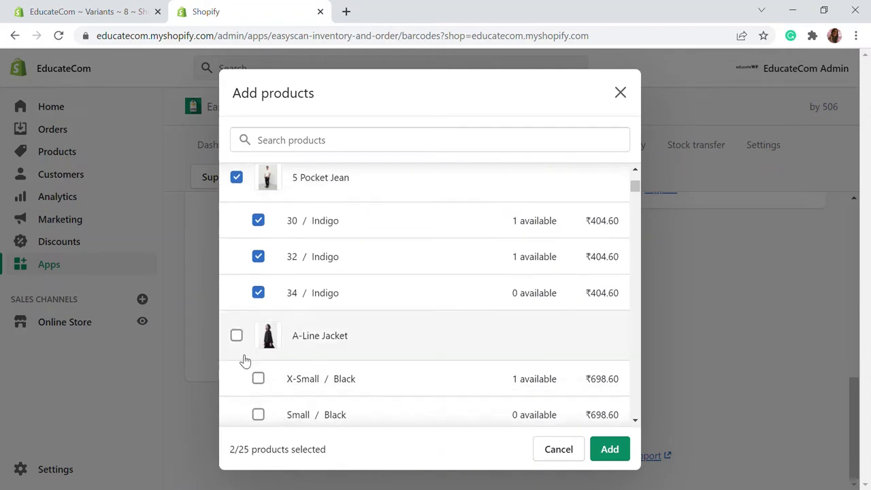
left_click(236, 303)
scroll(241, 311, "down", 5)
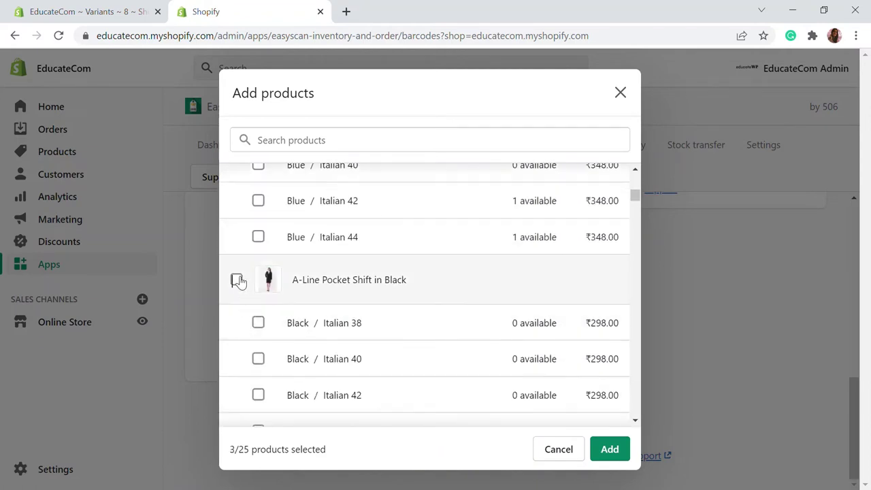
left_click(238, 279)
scroll(240, 259, "down", 3)
left_click(236, 224)
scroll(241, 227, "down", 6)
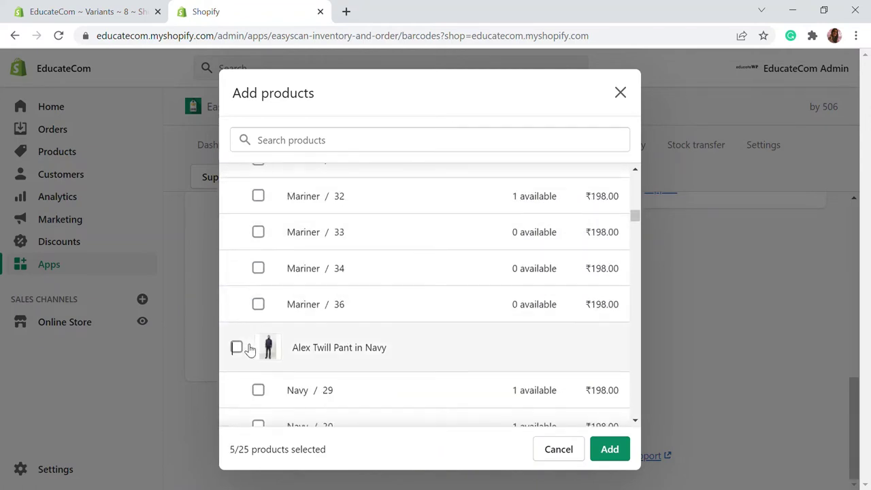
left_click(236, 346)
scroll(252, 237, "up", 2)
scroll(259, 218, "down", 4)
left_click(236, 210)
scroll(270, 361, "down", 4)
left_click(236, 181)
scroll(239, 322, "down", 4)
left_click(236, 229)
scroll(243, 266, "down", 3)
left_click(236, 259)
scroll(252, 286, "down", 3)
left_click(235, 286)
scroll(235, 326, "down", 3)
left_click(236, 378)
scroll(236, 340, "down", 3)
left_click(236, 302)
scroll(236, 314, "down", 3)
left_click(236, 331)
scroll(238, 347, "down", 3)
left_click(240, 361)
scroll(236, 331, "down", 3)
left_click(236, 331)
left_click(235, 243)
scroll(236, 243, "down", 1)
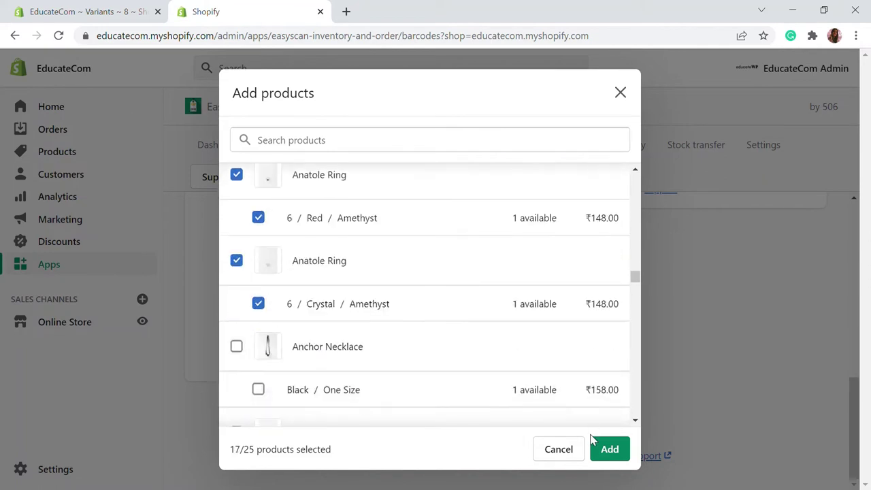
left_click(608, 449)
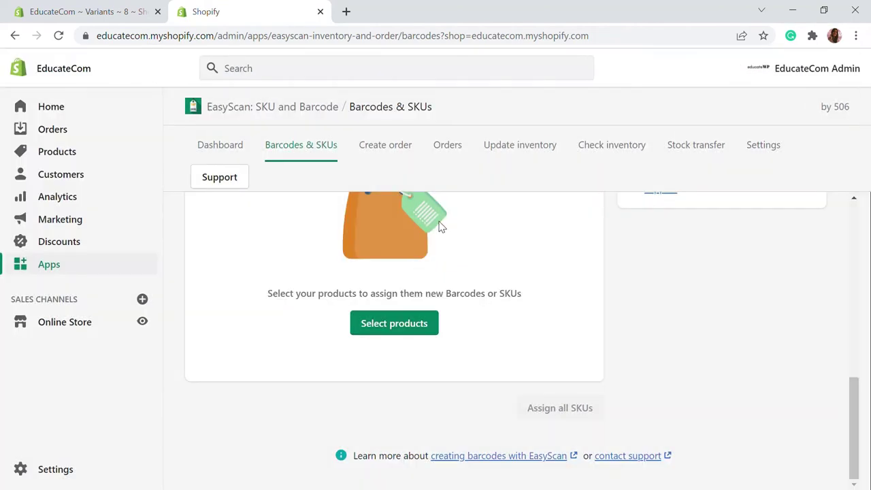
Compare the existing SKUs with the newly generated ones for every variant in the list of products to update
scroll(414, 307, "up", 3)
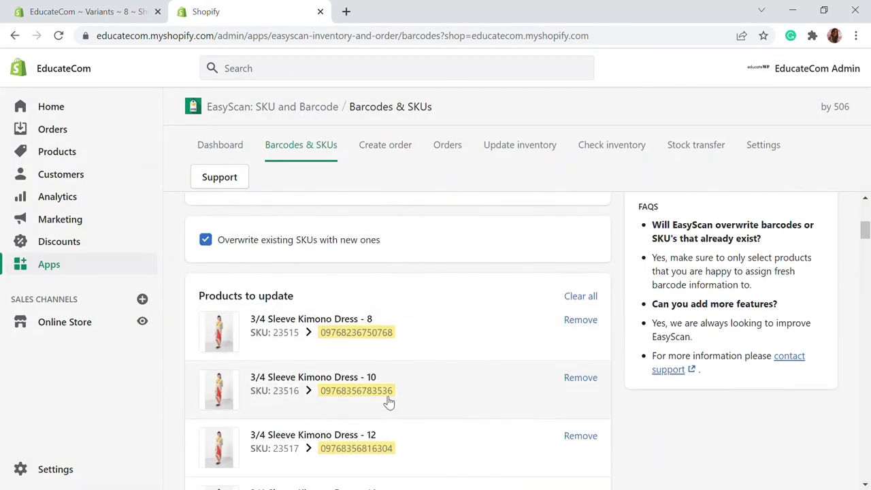
scroll(433, 255, "down", 1)
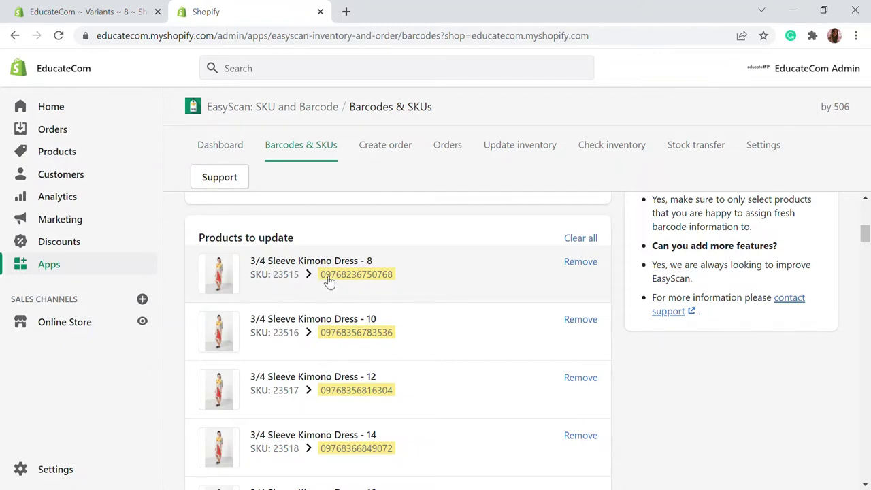
left_click_drag(398, 278, 331, 279)
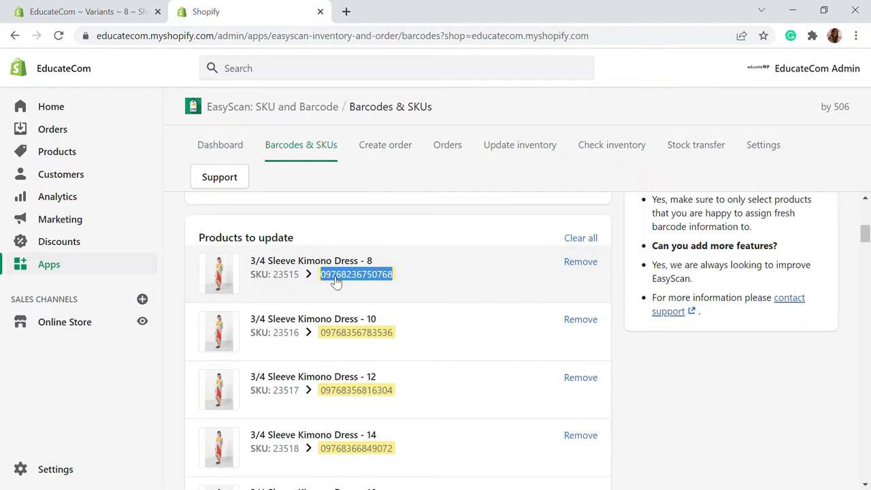
left_click_drag(393, 332, 355, 333)
scroll(361, 331, "down", 6)
left_click_drag(402, 288, 324, 285)
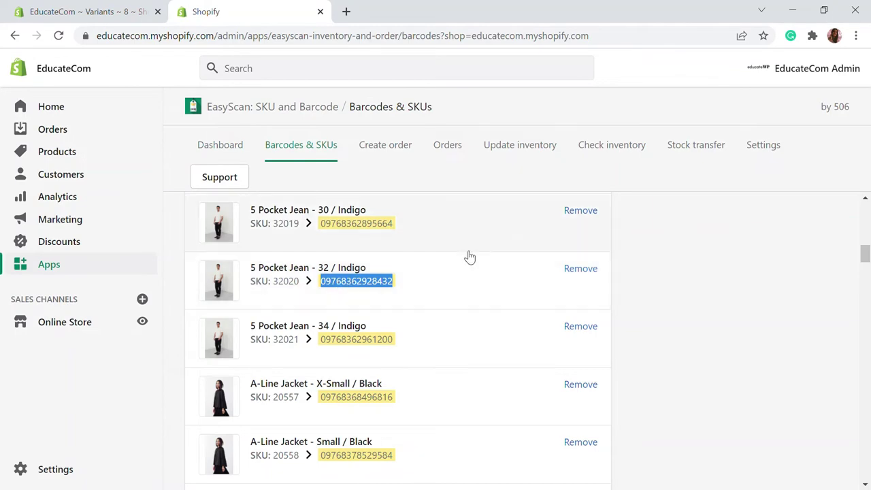
scroll(470, 257, "down", 13)
scroll(472, 293, "down", 15)
scroll(789, 334, "down", 15)
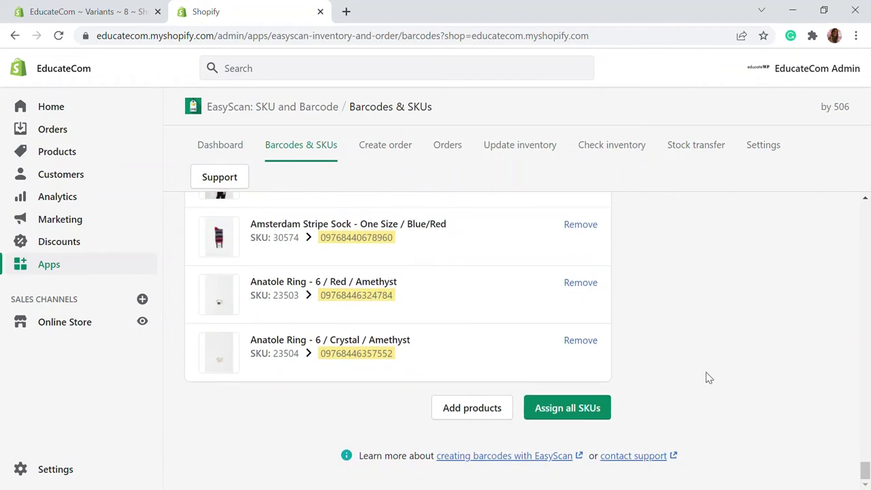
Assign all the generated SKUs, acknowledging that overwriting the product SKUs cannot be undone
left_click(588, 415)
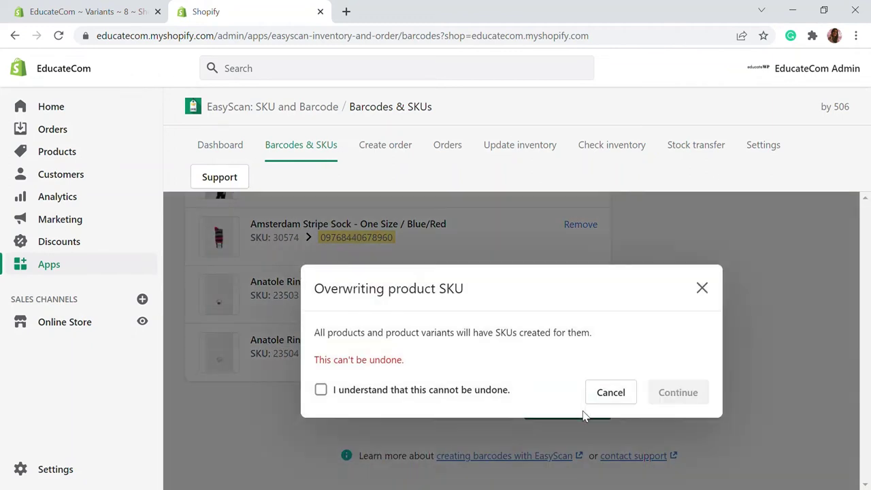
left_click(320, 389)
left_click(678, 402)
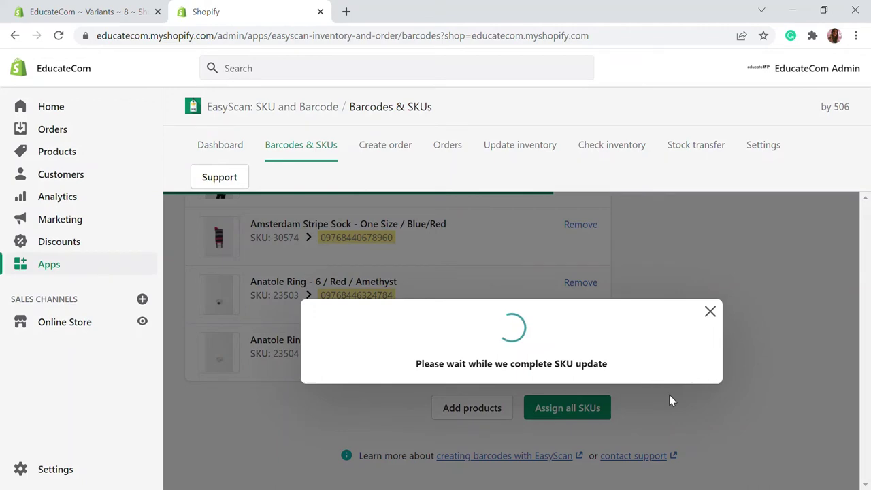
Check the updated products, return to the assignment page and switch the assignment to Barcodes
scroll(675, 402, "up", 20)
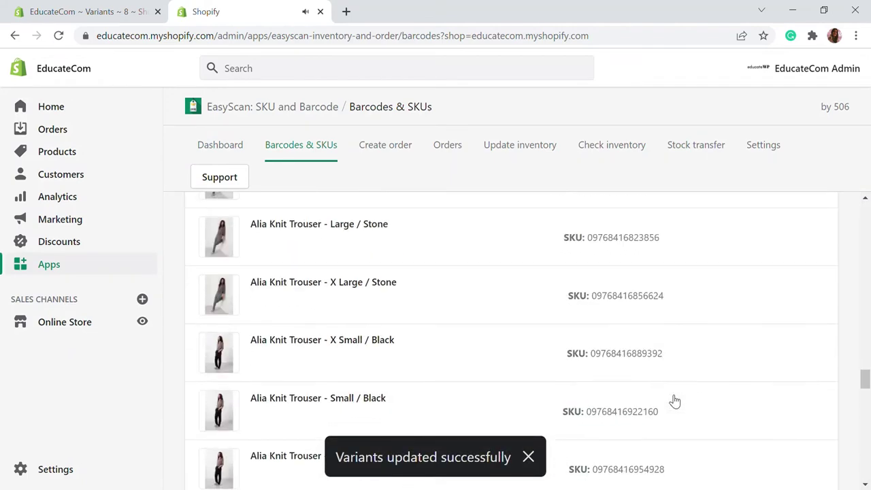
scroll(675, 402, "up", 10)
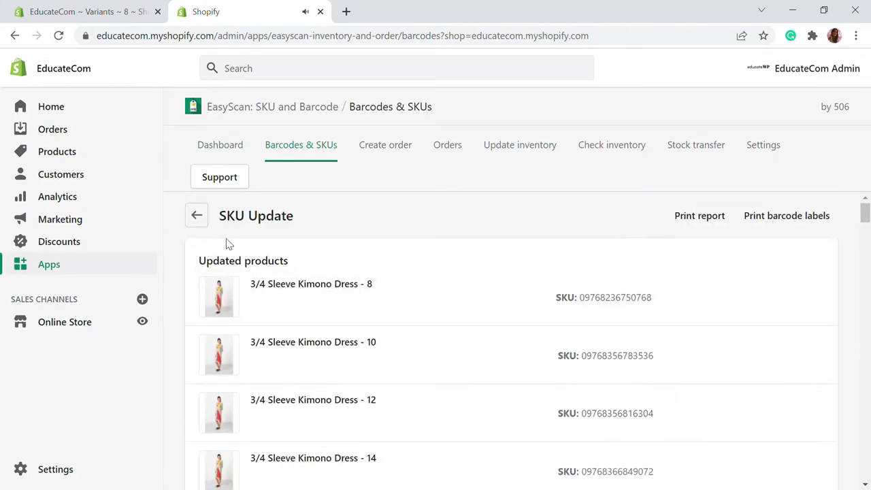
left_click(199, 217)
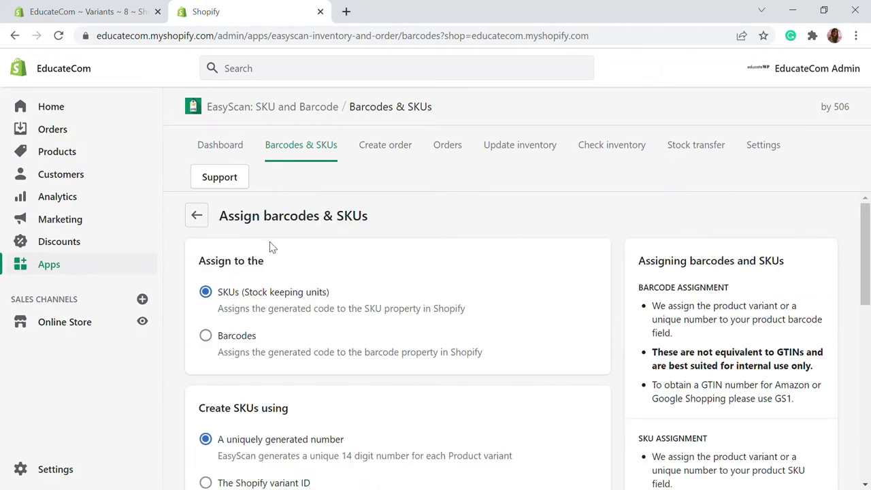
left_click(208, 336)
scroll(414, 335, "down", 5)
scroll(415, 334, "up", 2)
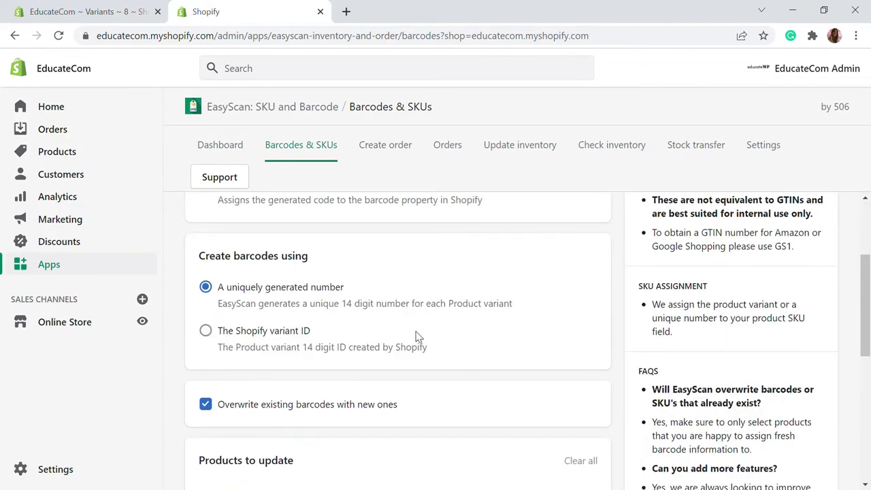
Select products such as 3/4 Sleeve Kimono Dress, 5 Pocket Jean, A-Line Jacket and Adania Pant, and add them for the barcode update
scroll(451, 352, "down", 6)
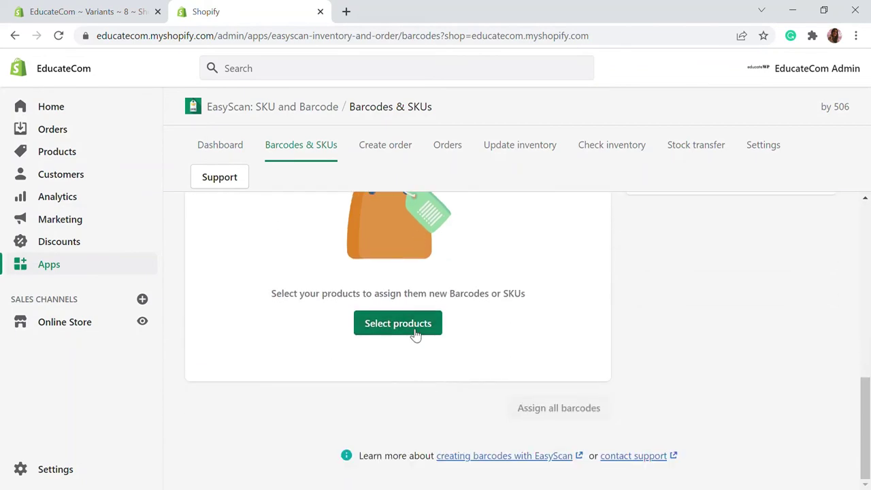
left_click(411, 330)
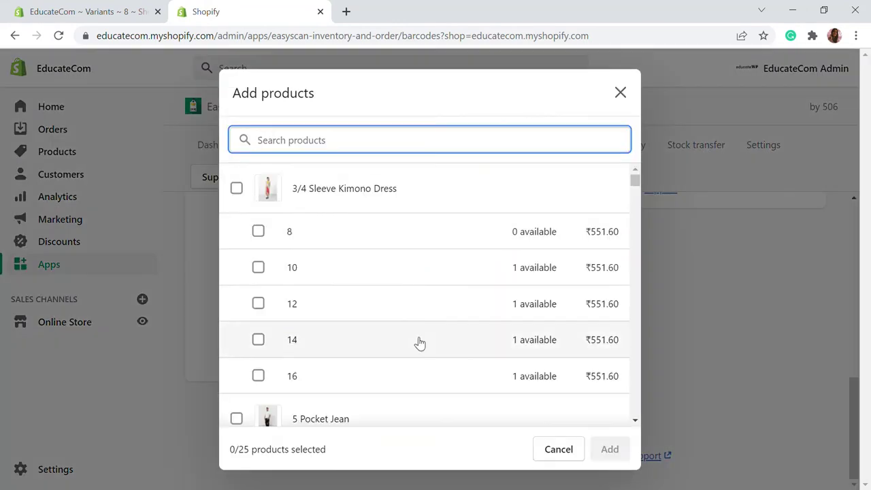
left_click(236, 189)
scroll(248, 350, "down", 5)
left_click(246, 345)
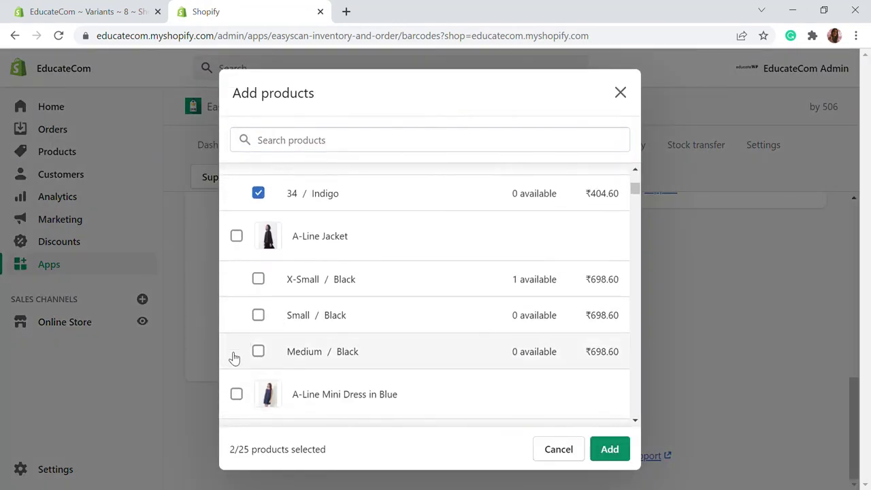
left_click(258, 279)
scroll(331, 247, "down", 5)
left_click(259, 288)
scroll(395, 323, "down", 3)
left_click(250, 292)
left_click(251, 291)
scroll(255, 307, "down", 5)
left_click(236, 181)
scroll(249, 262, "down", 3)
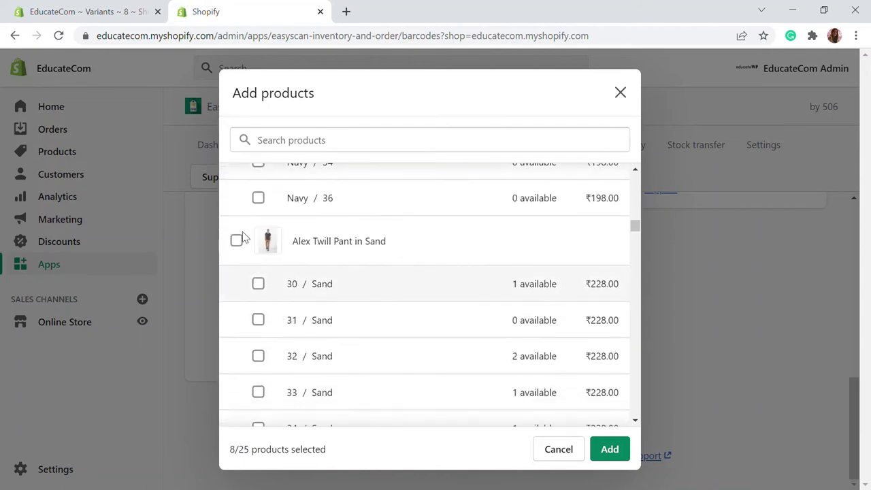
scroll(312, 266, "up", 2)
left_click(236, 211)
left_click(606, 451)
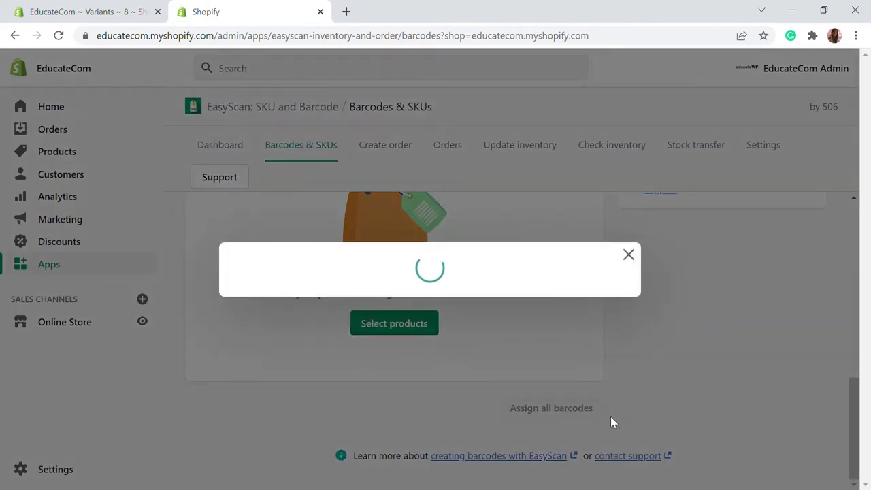
Compare the existing barcodes with the newly generated ones for the variants in the list of products to update
scroll(580, 373, "down", 3)
scroll(581, 374, "down", 2)
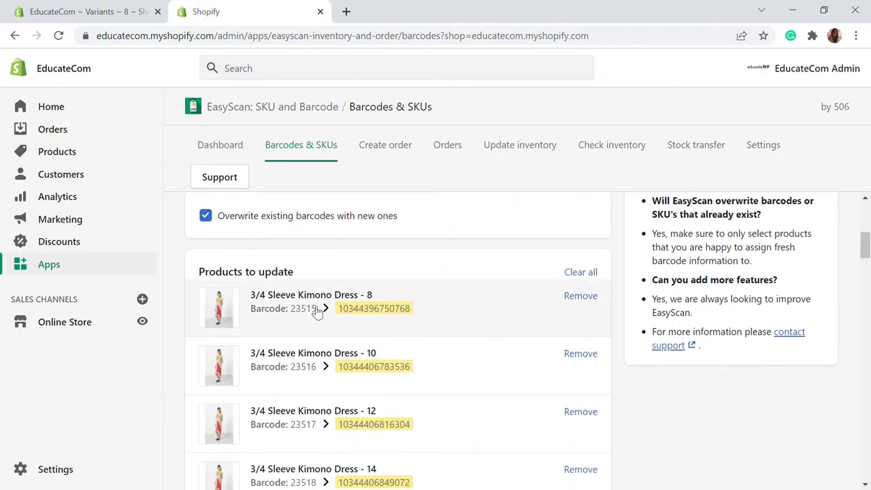
scroll(381, 368, "down", 8)
scroll(384, 374, "up", 8)
scroll(385, 374, "up", 5)
scroll(385, 374, "down", 7)
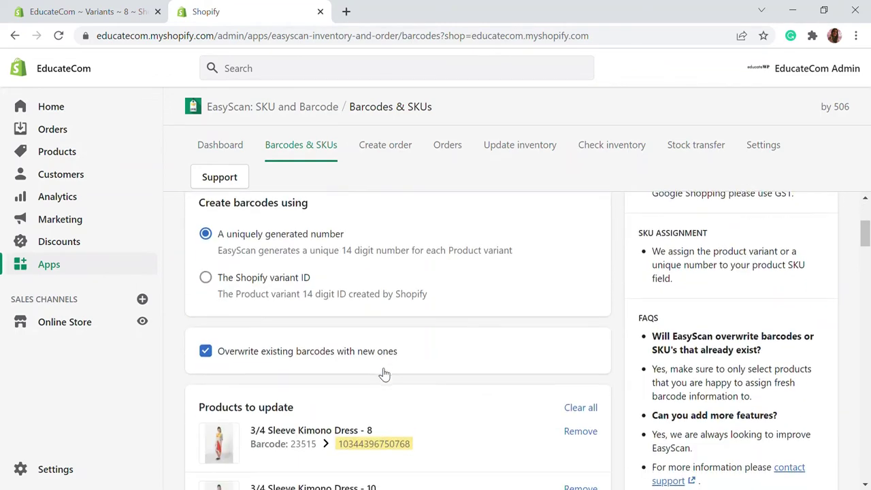
scroll(384, 373, "down", 6)
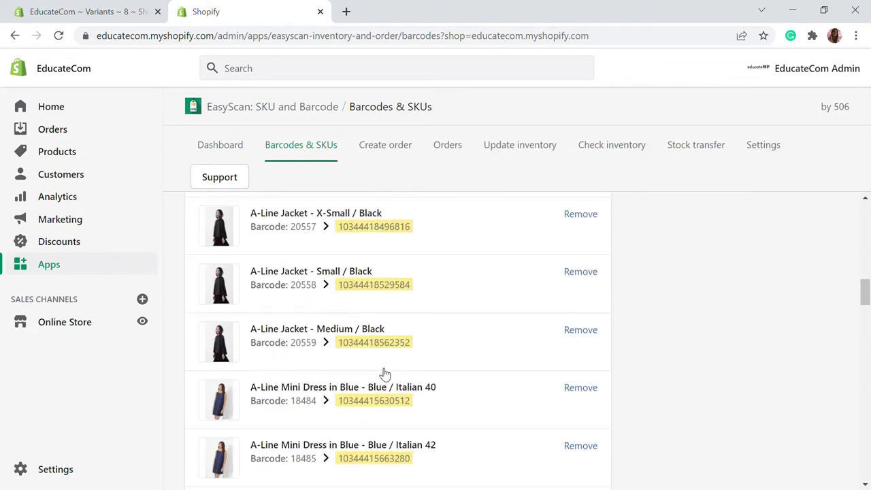
scroll(392, 364, "down", 15)
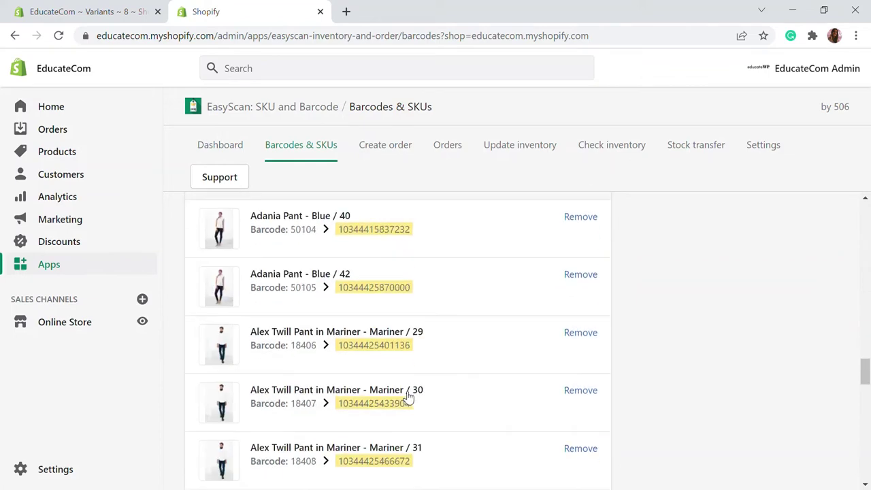
Assign all the generated barcodes, acknowledging that overwriting them cannot be undone, and review the updated products
left_click(567, 408)
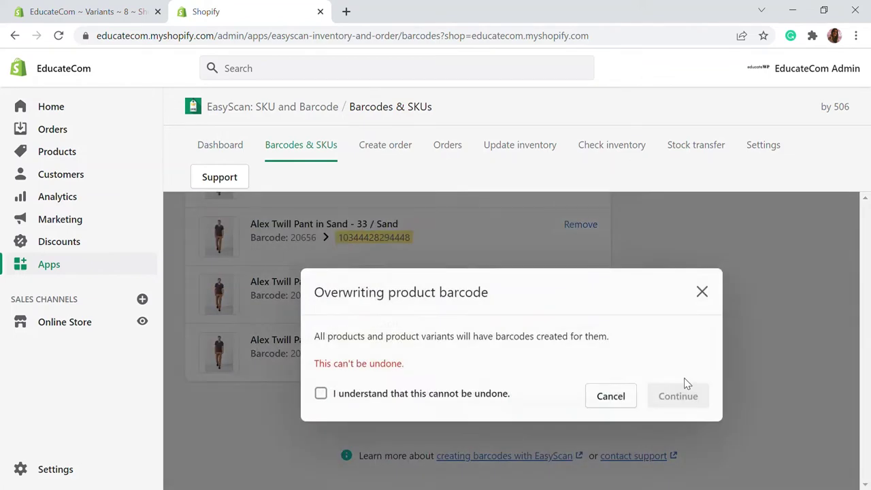
left_click(335, 389)
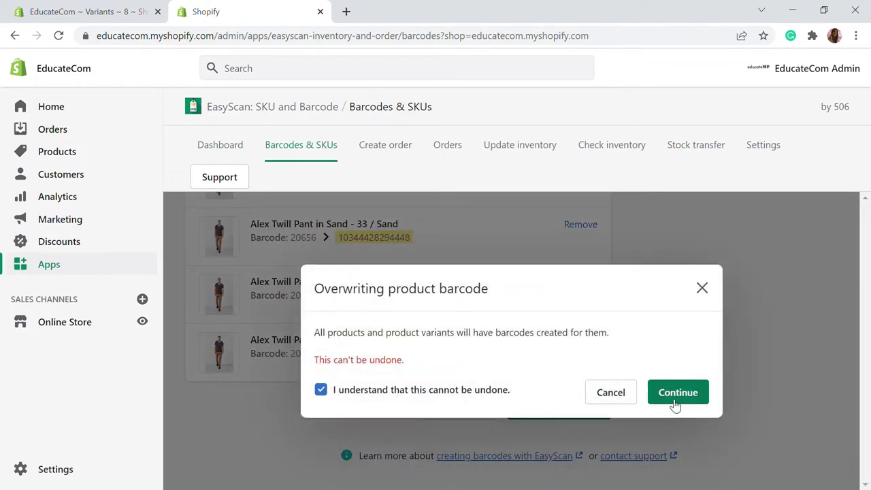
left_click(673, 400)
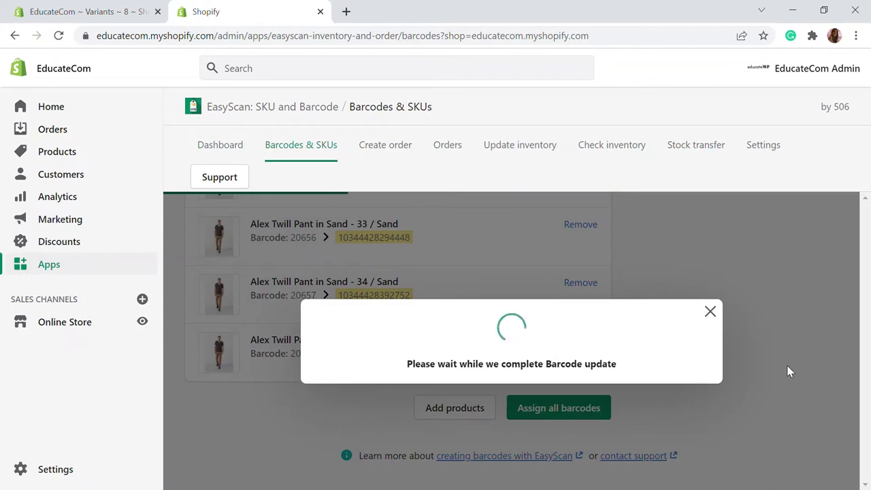
scroll(790, 374, "up", 15)
scroll(792, 374, "up", 5)
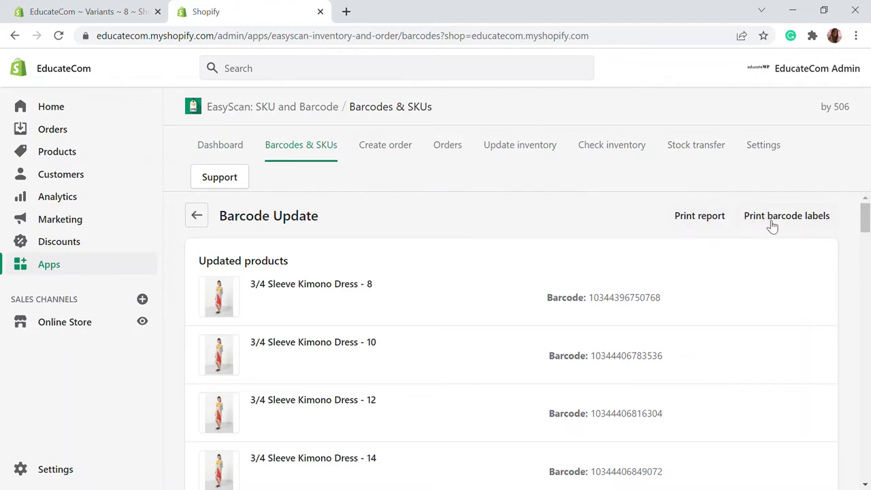
Leave the barcode update results and open the page for printing barcode labels
left_click(198, 217)
left_click(198, 216)
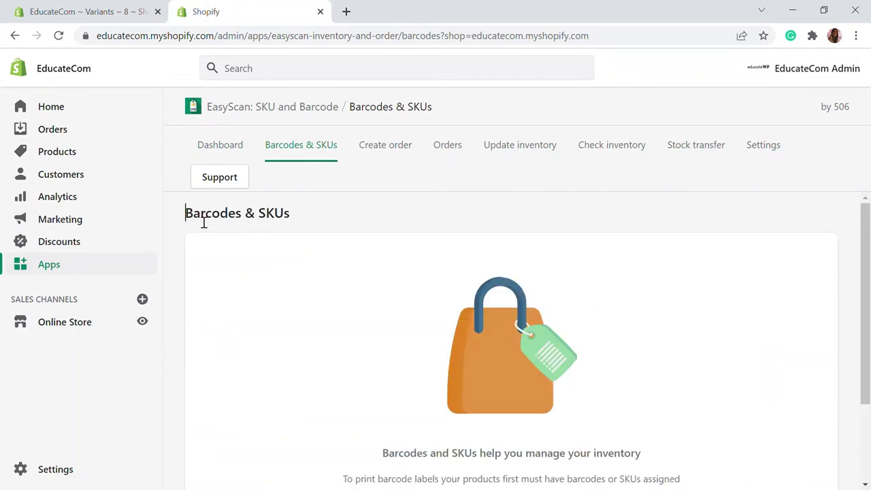
scroll(377, 239, "down", 2)
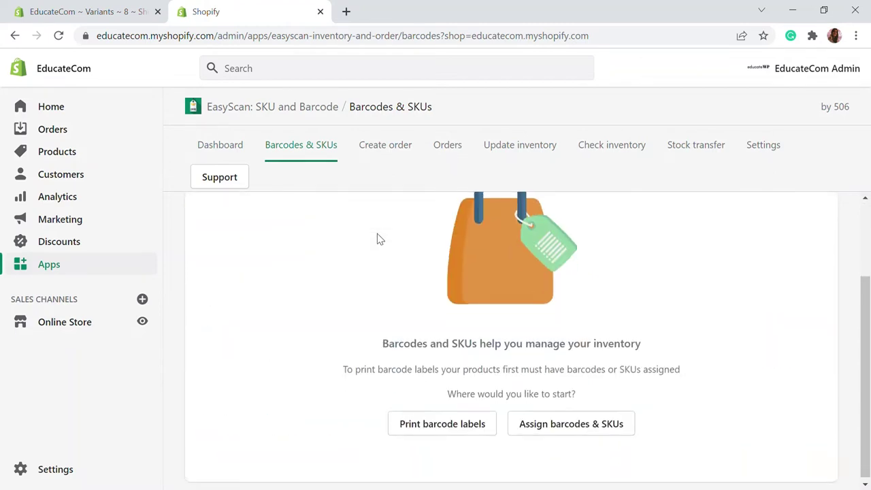
left_click(438, 422)
scroll(467, 383, "up", 3)
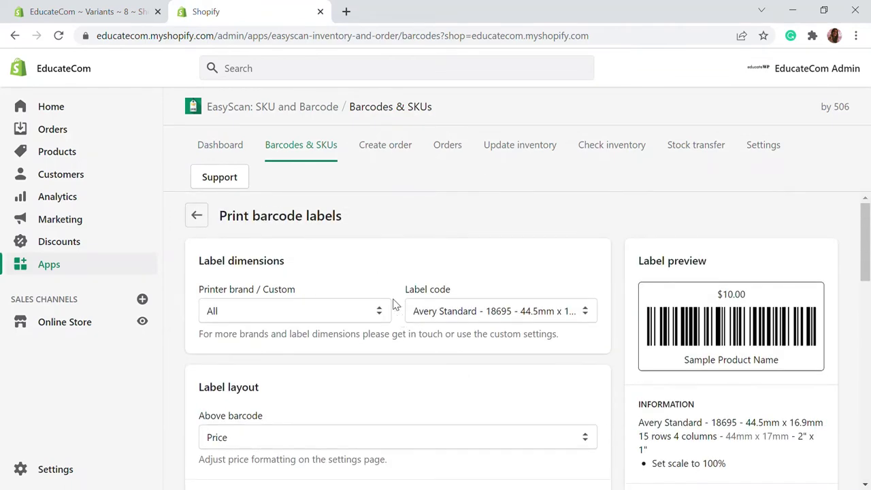
scroll(354, 272, "down", 1)
scroll(356, 274, "up", 1)
Set the label's printer brand to Avery, with the label code Avery Standard - 18695 - 44.5mm x 16.9mm
left_click(289, 313)
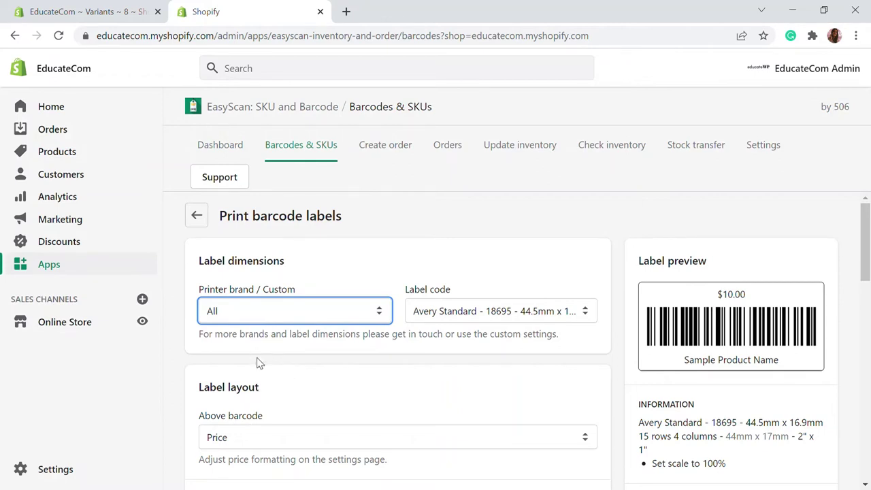
left_click(251, 407)
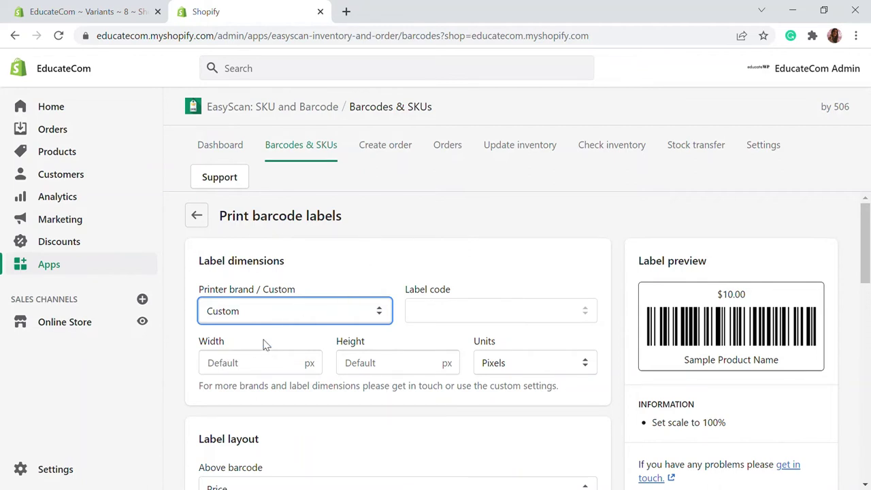
left_click(286, 311)
left_click(293, 342)
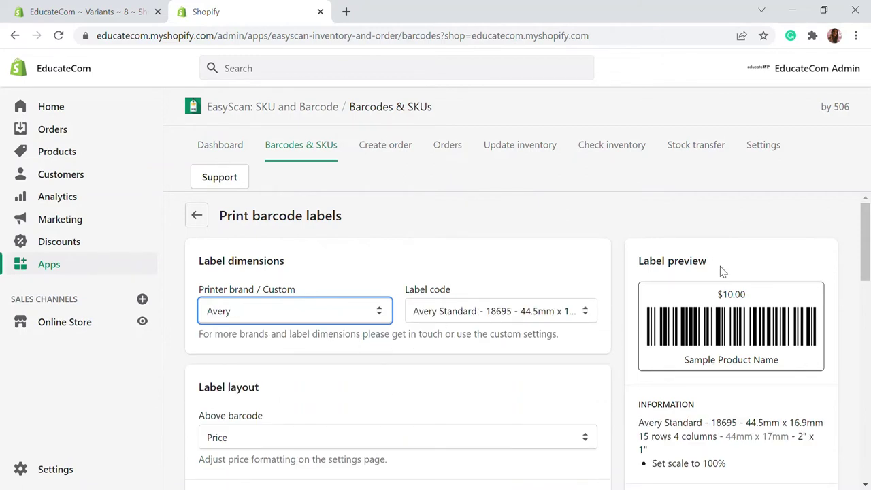
left_click(510, 311)
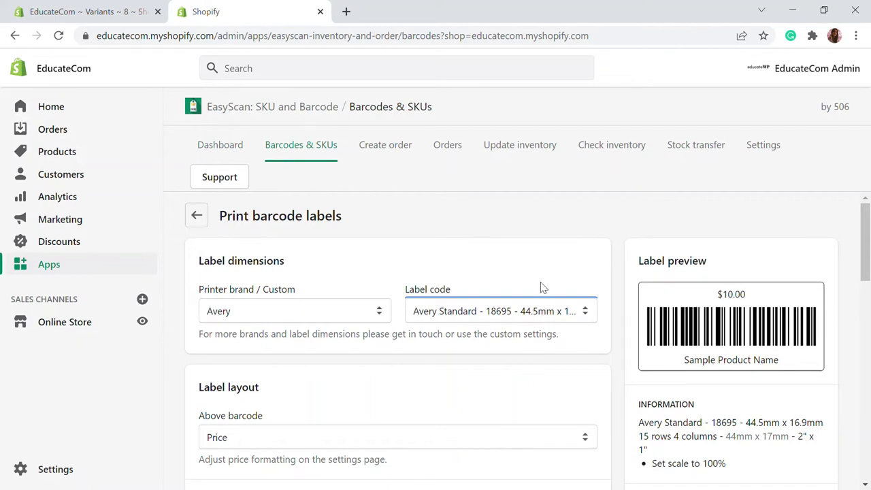
Set the label text above the barcode to Product name (including variant info)
scroll(544, 288, "down", 1)
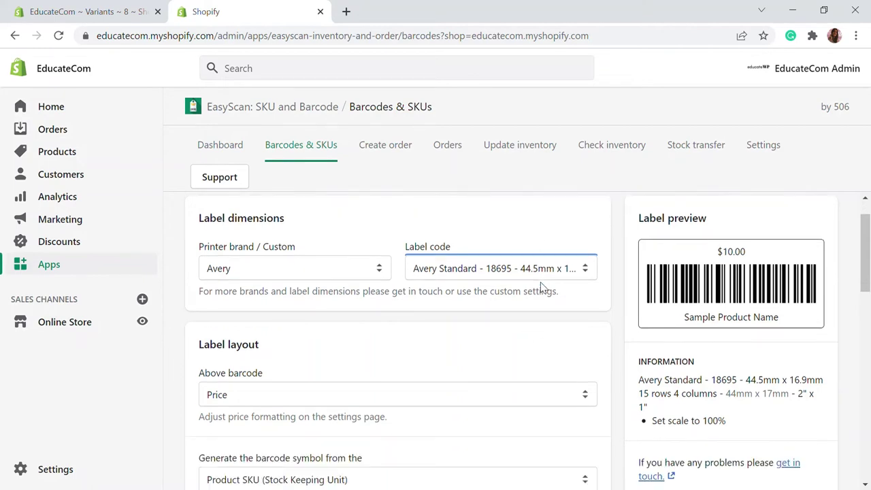
scroll(582, 308, "down", 2)
scroll(718, 327, "up", 3)
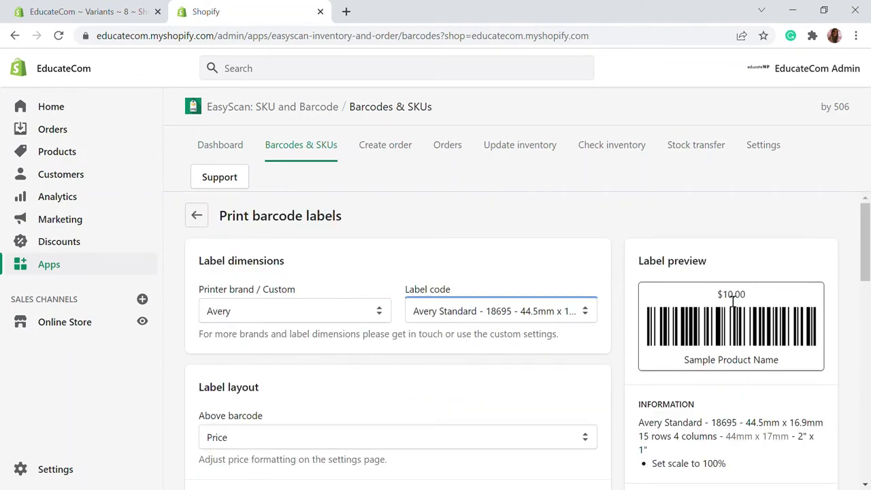
scroll(708, 361, "down", 2)
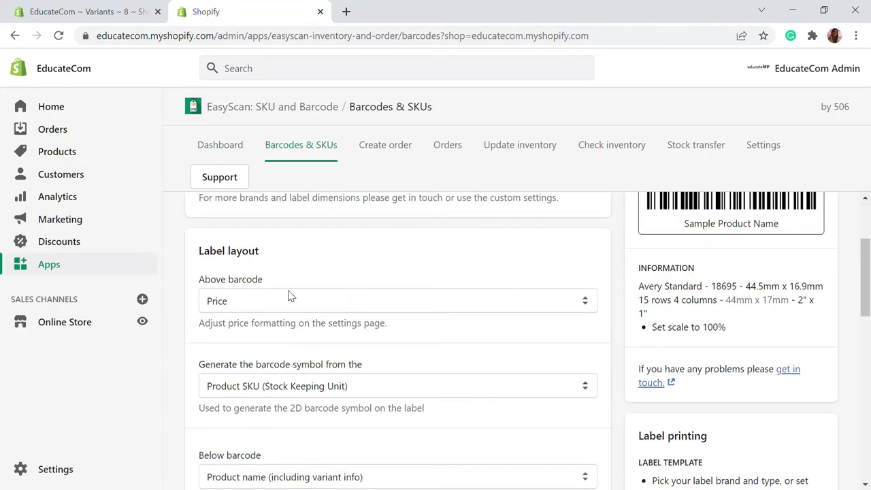
scroll(408, 340, "up", 1)
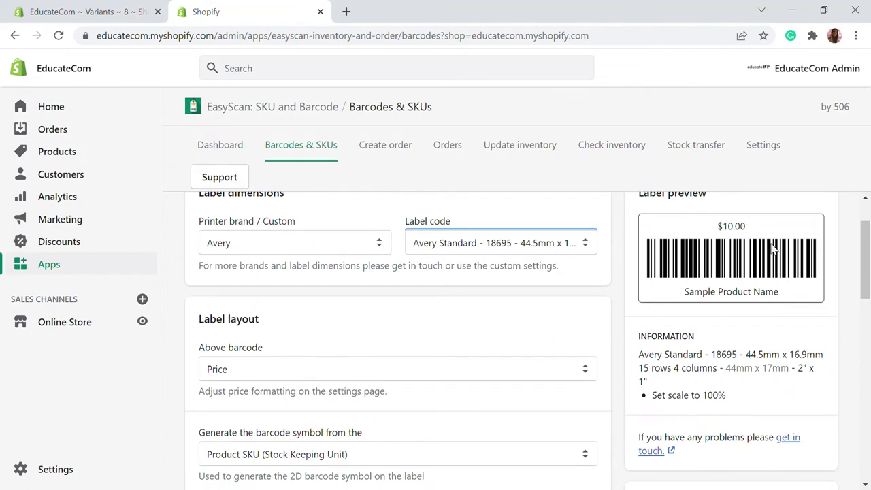
left_click(412, 362)
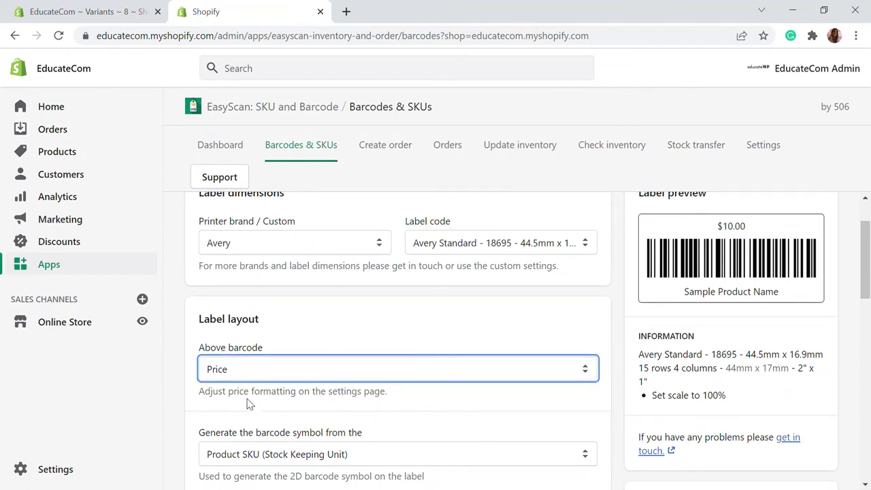
key("Down")
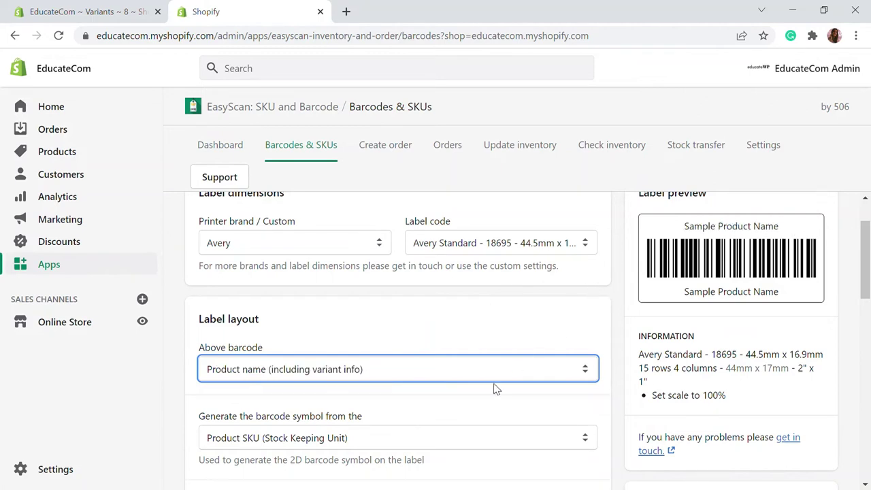
Generate the barcode symbol from the Product barcode and check the label preview
scroll(545, 354, "down", 2)
scroll(606, 290, "up", 2)
scroll(286, 436, "down", 2)
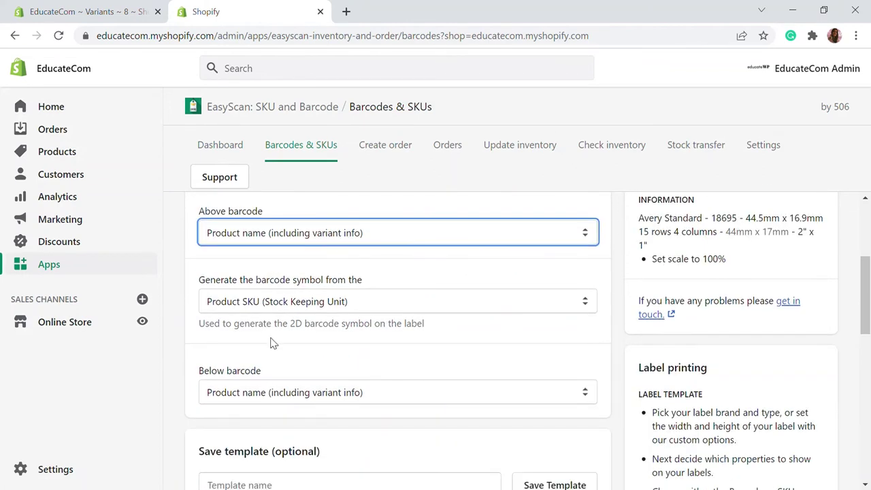
left_click(251, 310)
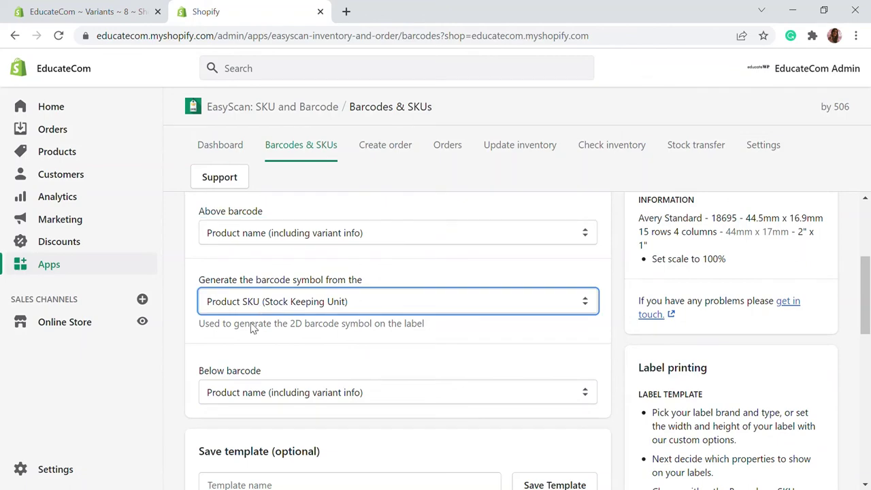
key("Up")
scroll(410, 395, "up", 3)
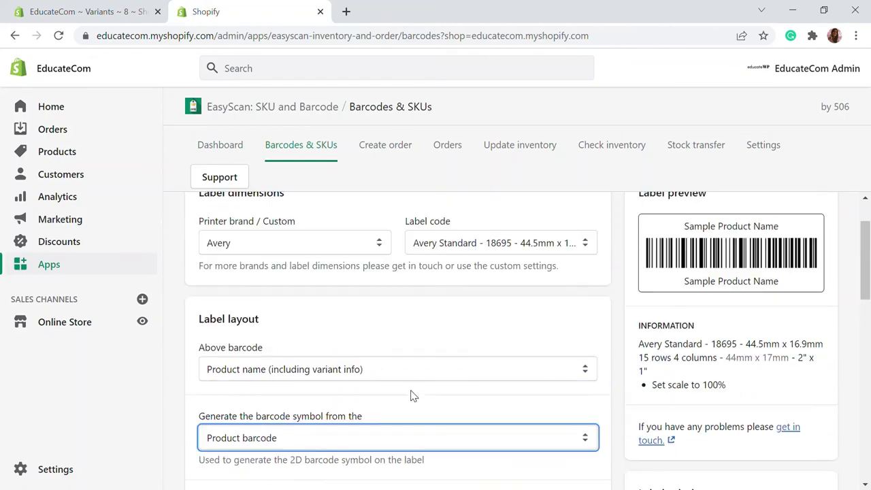
Set the label text below the barcode to Price and check the label preview
scroll(411, 395, "down", 1)
scroll(412, 395, "down", 1)
scroll(413, 395, "up", 1)
scroll(753, 255, "down", 2)
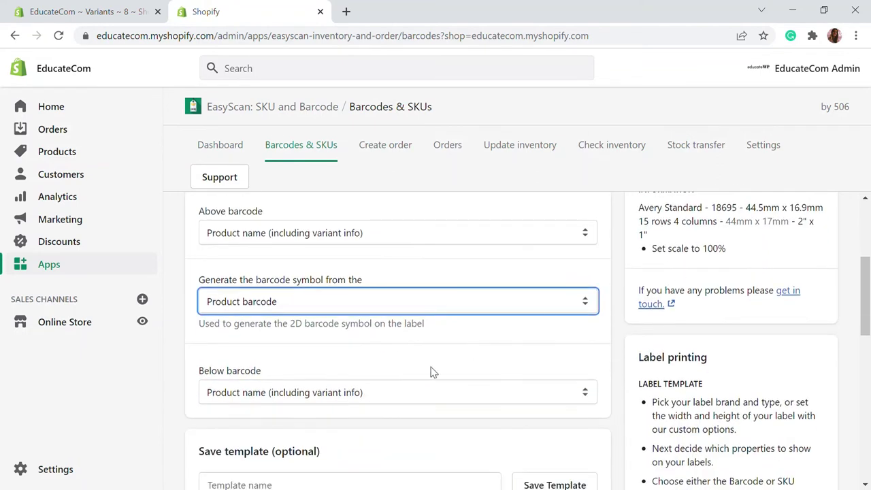
key("Tab")
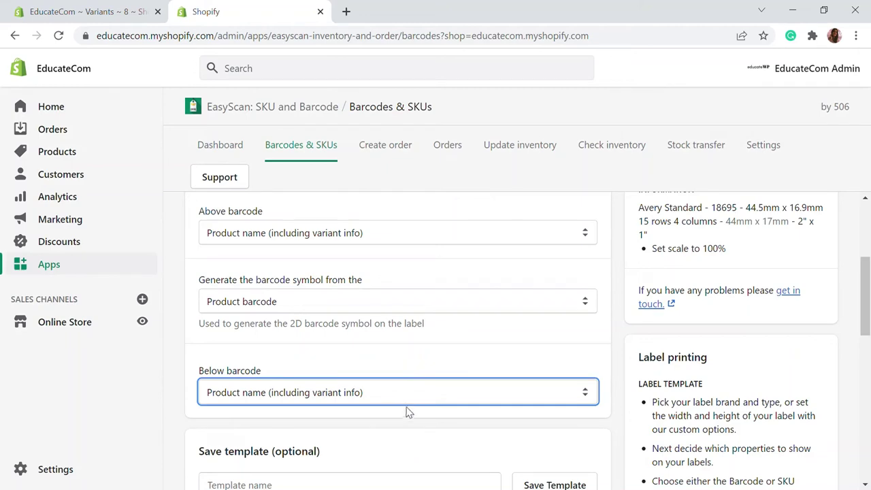
key("Down")
scroll(753, 402, "up", 3)
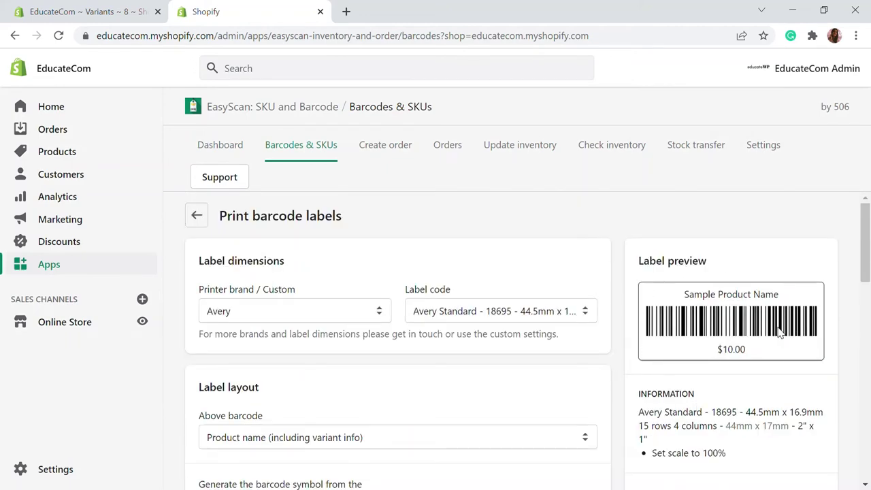
Save the label settings as a template named BC-1
scroll(689, 307, "down", 4)
scroll(687, 308, "down", 2)
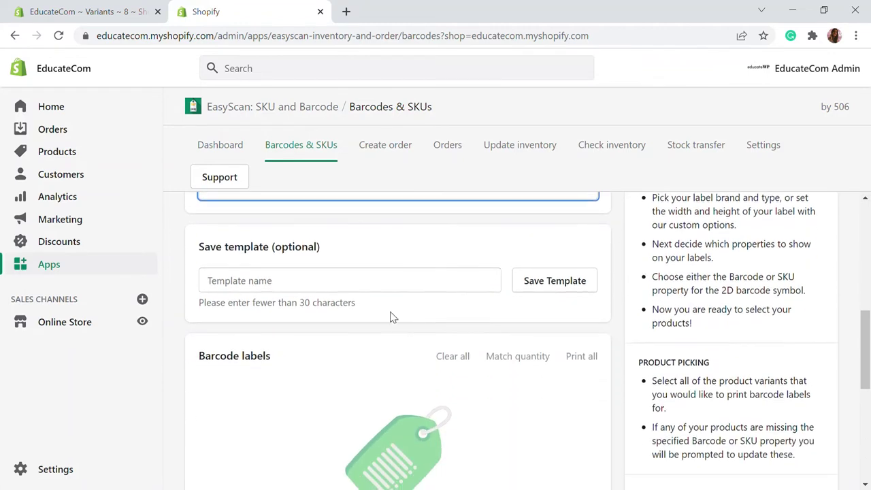
left_click(362, 292)
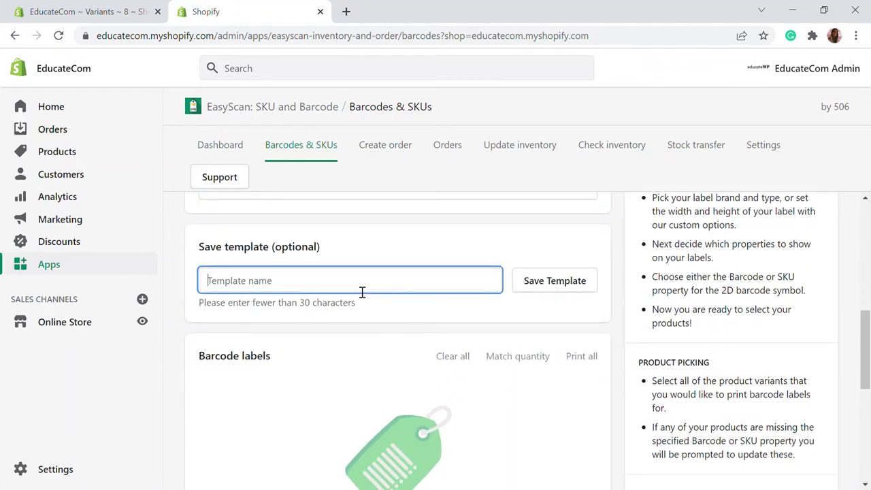
type("B")
scroll(379, 316, "up", 2)
scroll(543, 391, "down", 2)
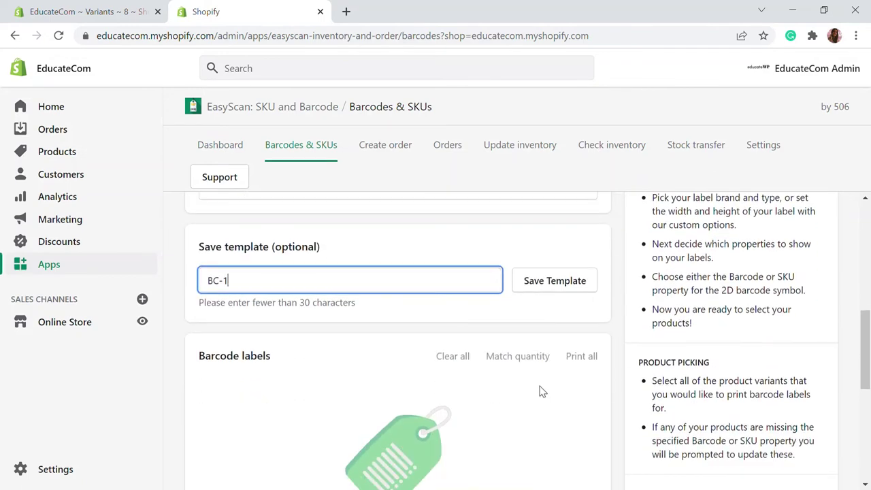
left_click(554, 290)
scroll(553, 293, "down", 3)
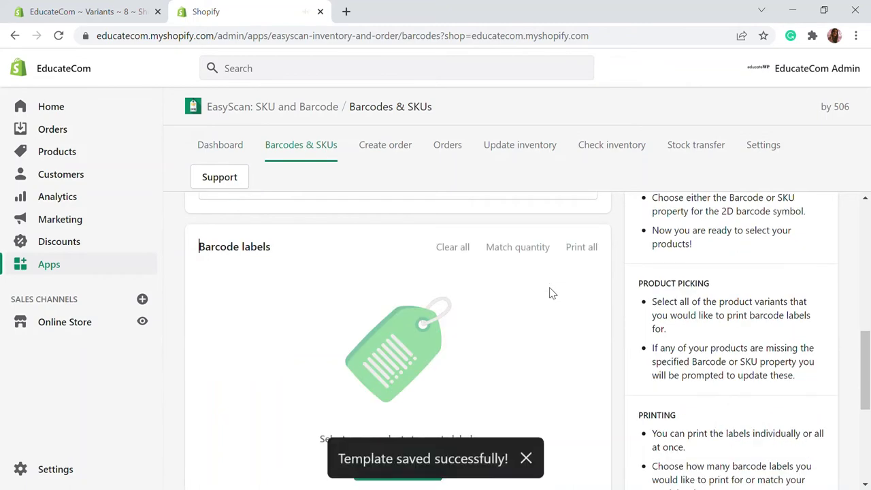
Review the label page, return to the saved label templates and open BC-1 for printing
scroll(552, 293, "up", 10)
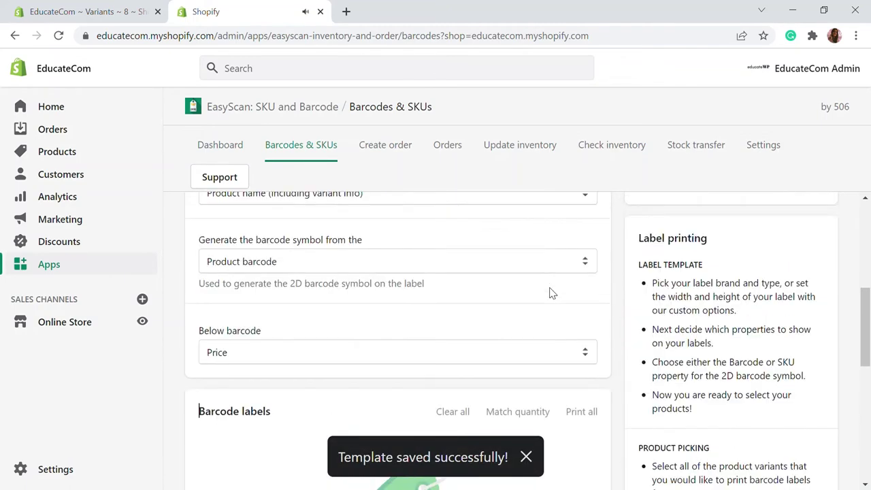
scroll(558, 294, "down", 3)
scroll(384, 365, "down", 10)
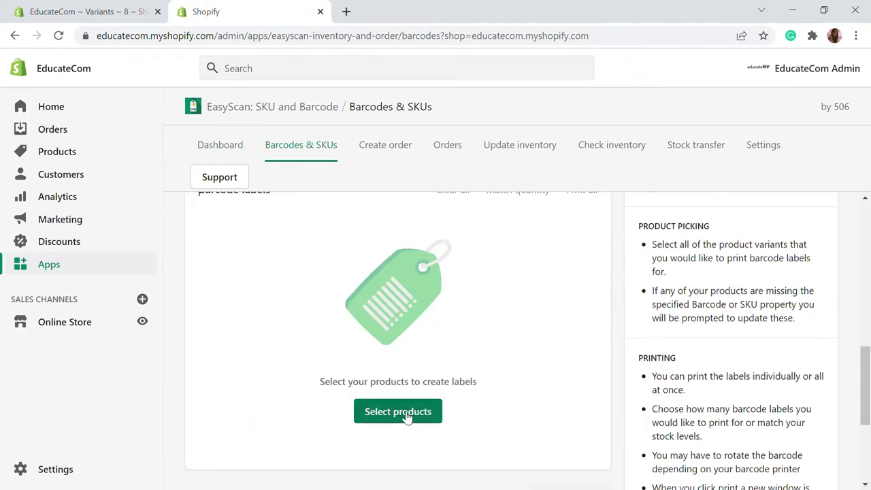
scroll(431, 385, "up", 10)
scroll(276, 232, "up", 3)
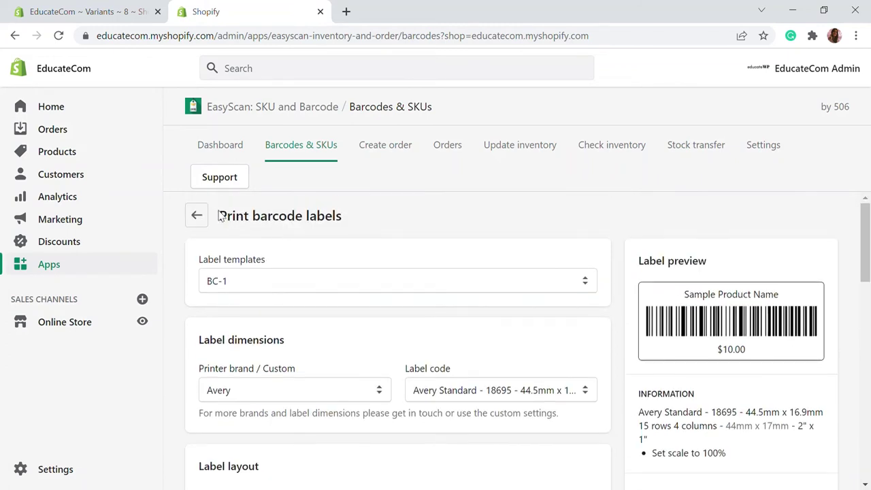
left_click(197, 216)
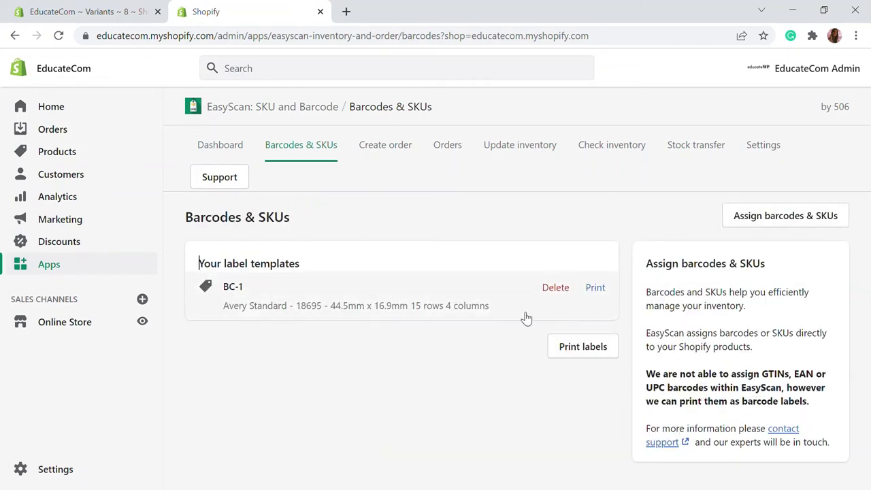
left_click(596, 288)
Start choosing products for the barcode labels and select 3/4 Sleeve Kimono Dress, 5 Pocket Jean, A-Line Jacket and A-Line Mini Dress in Blue
scroll(594, 291, "down", 5)
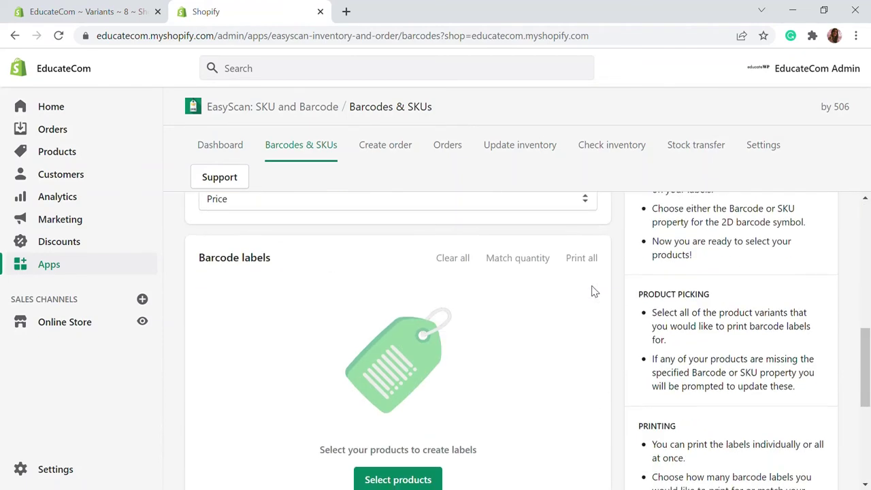
scroll(389, 267, "down", 4)
scroll(402, 366, "up", 2)
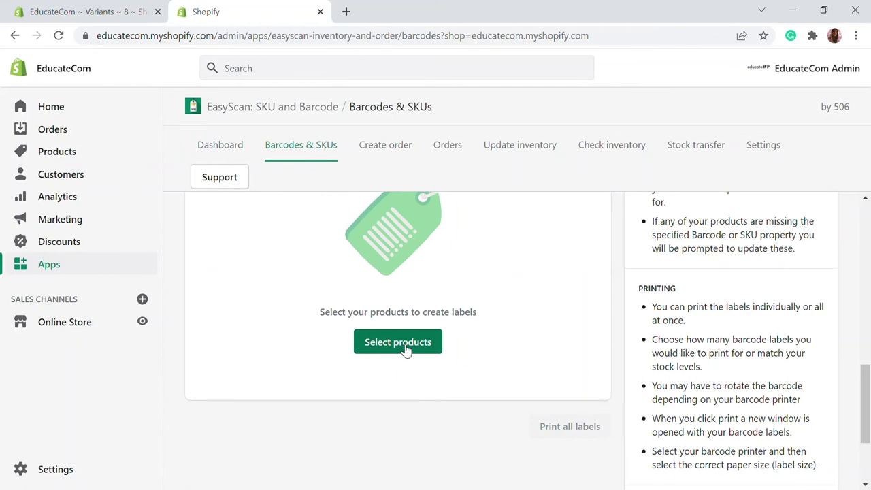
left_click(398, 343)
left_click(238, 185)
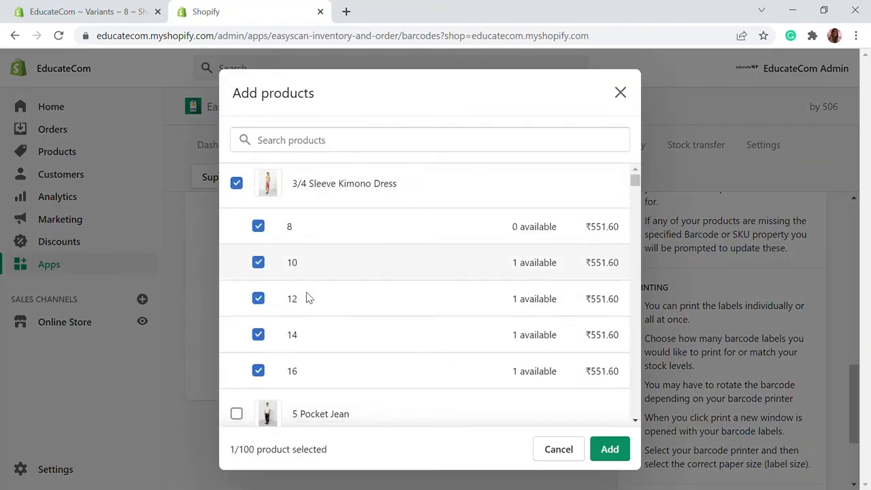
scroll(272, 294, "down", 2)
left_click(236, 282)
scroll(239, 282, "down", 3)
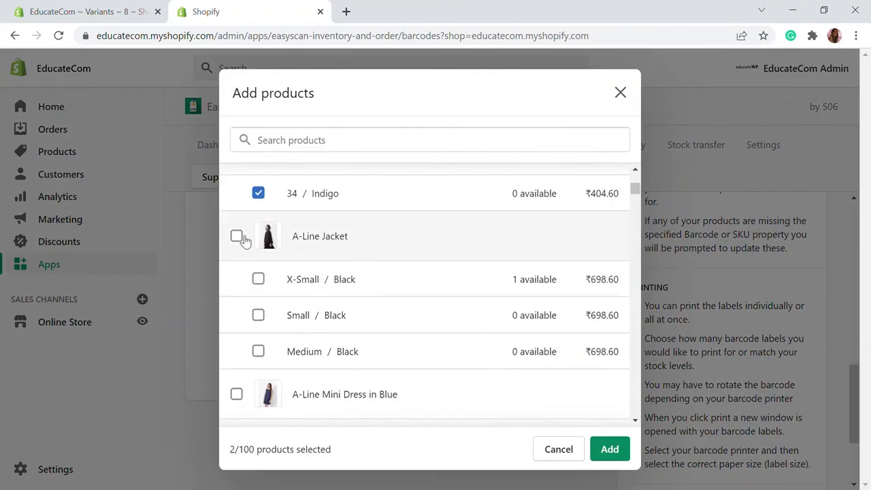
left_click(236, 236)
left_click(236, 393)
Also select A-Line Pocket Shift in Black, ACB Top and Adania Pant with all their variants
scroll(249, 337, "down", 5)
scroll(249, 337, "up", 2)
left_click(235, 346)
scroll(261, 339, "down", 5)
scroll(252, 306, "up", 3)
left_click(236, 304)
scroll(241, 327, "down", 3)
left_click(237, 224)
scroll(243, 306, "down", 5)
scroll(241, 296, "up", 2)
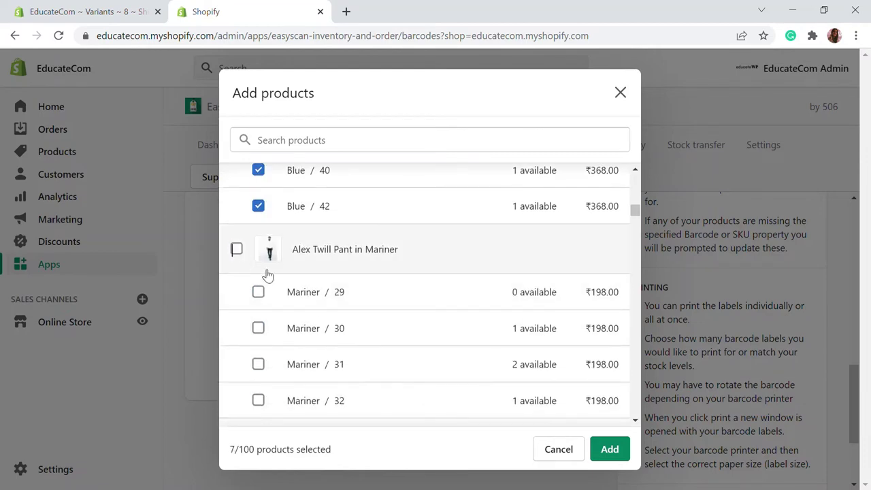
Select Alex Twill Pant in Mariner and Alex Twill Pant in Navy, and add all selected products to the labels
left_click(236, 249)
scroll(255, 340, "down", 4)
left_click(236, 279)
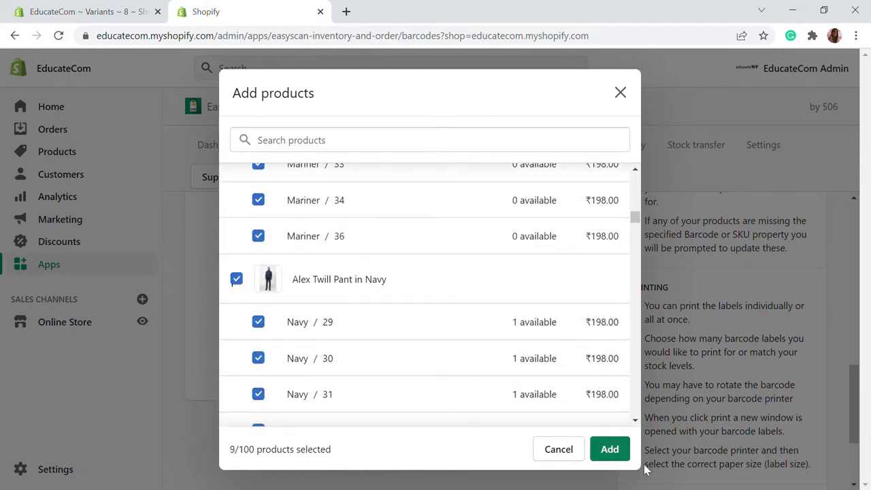
left_click(610, 449)
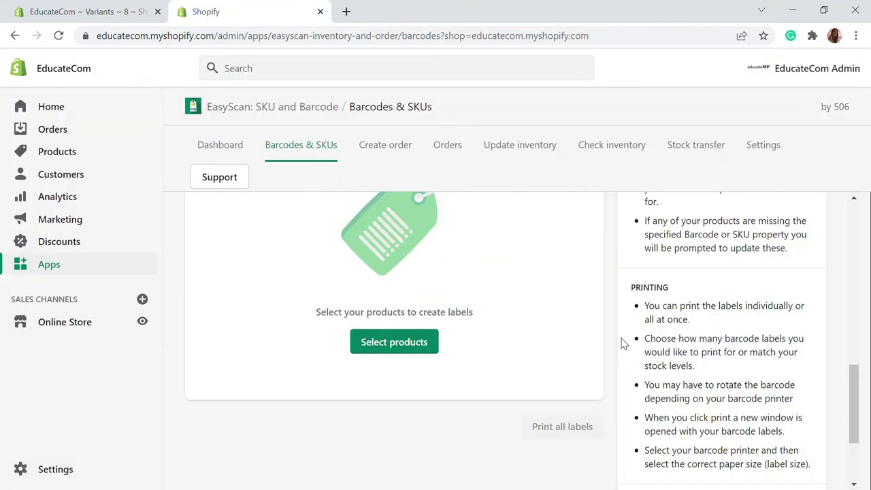
Set the label quantity to 4 for 3/4 Sleeve Kimono Dress - 8 and to 5 for 3/4 Sleeve Kimono Dress - 10
scroll(622, 341, "up", 4)
scroll(354, 368, "down", 2)
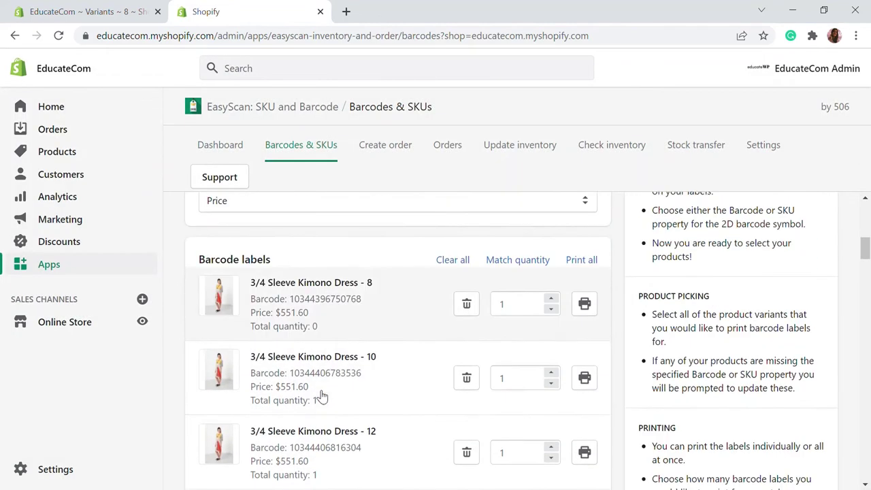
left_click(525, 313)
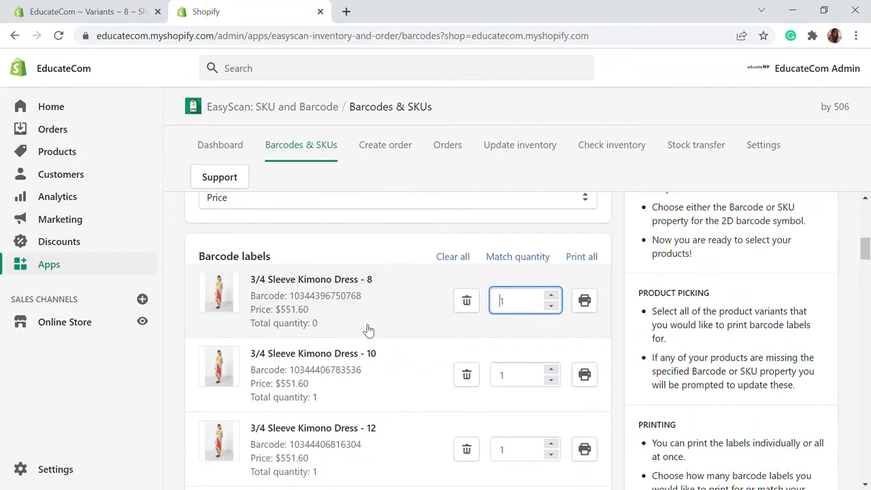
key("Delete")
type("4")
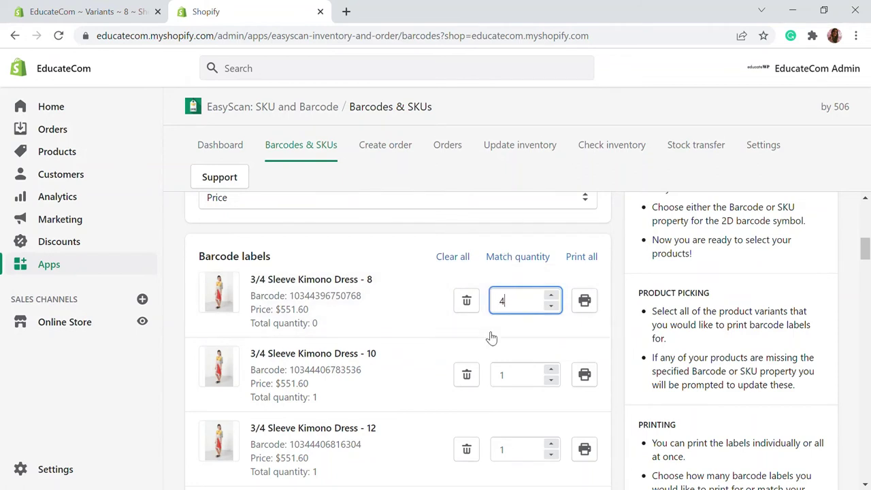
left_click(517, 382)
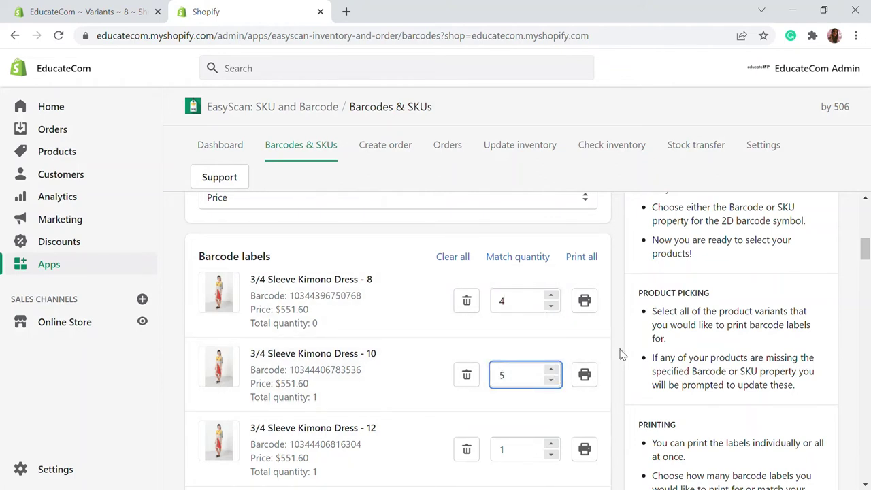
Match the label quantities of all listed products to their stock quantities
scroll(621, 354, "down", 1)
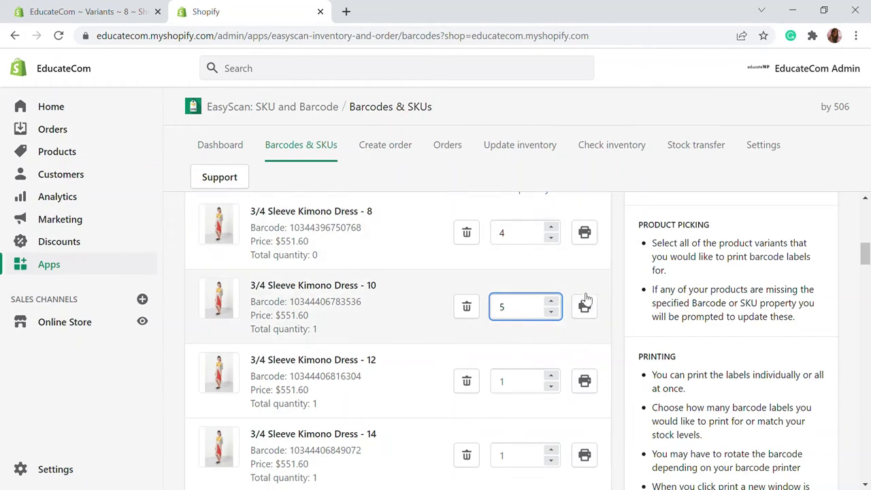
scroll(565, 320, "up", 2)
left_click(531, 327)
scroll(524, 387, "down", 3)
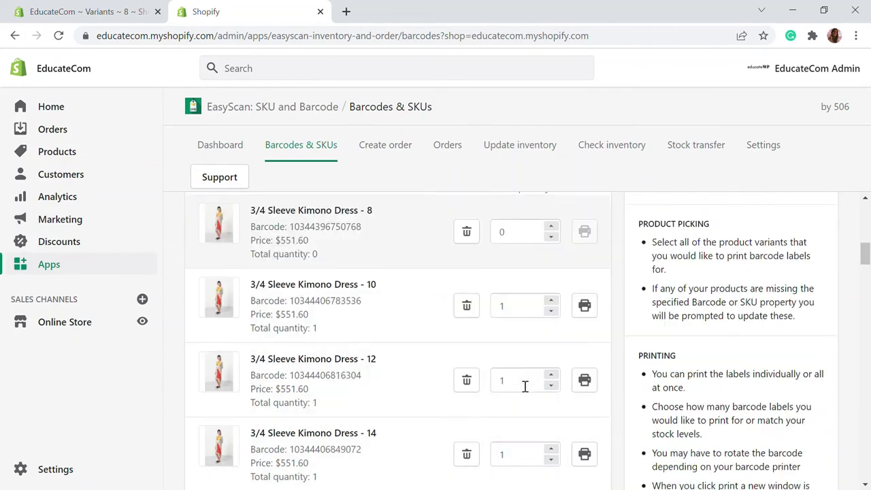
Examine the label quantities of the product variants throughout the barcode labels list
scroll(519, 337, "down", 10)
scroll(522, 341, "up", 1)
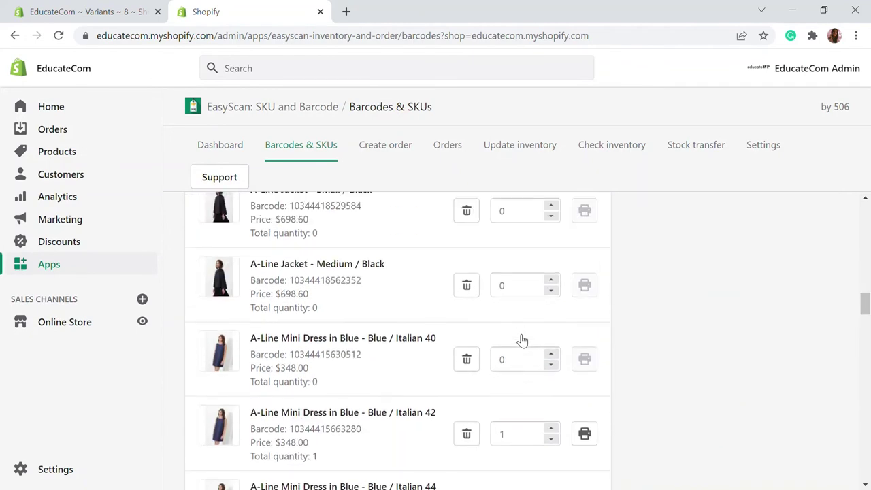
scroll(522, 340, "down", 2)
scroll(521, 341, "down", 2)
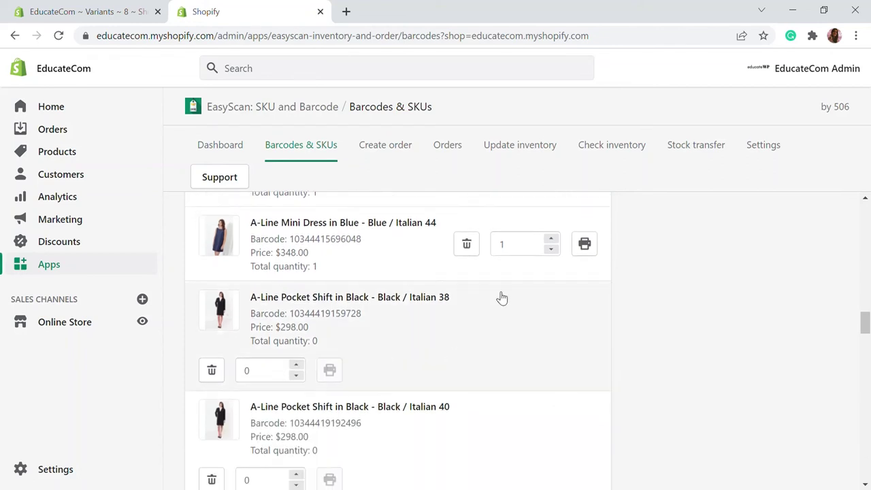
scroll(522, 276, "down", 6)
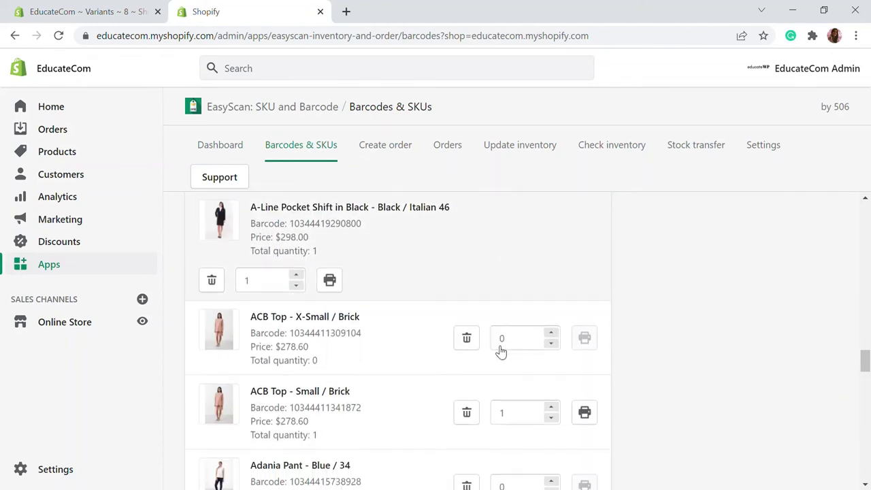
scroll(501, 350, "down", 5)
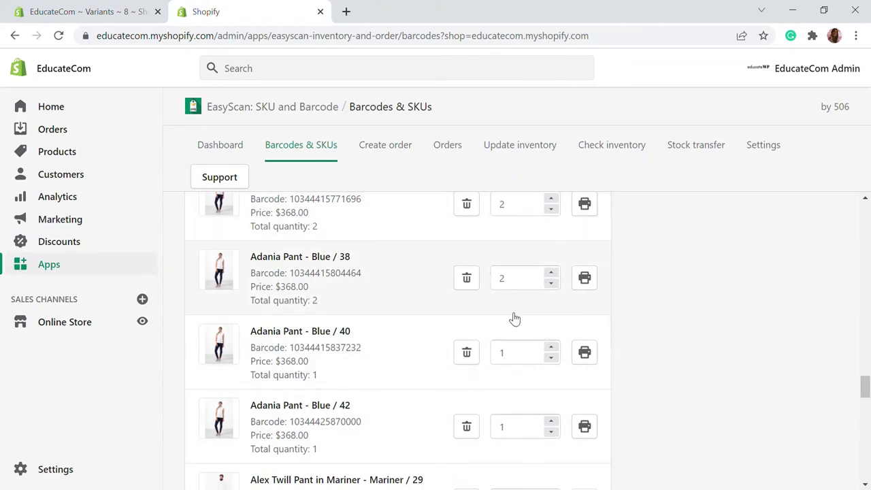
scroll(525, 383, "down", 2)
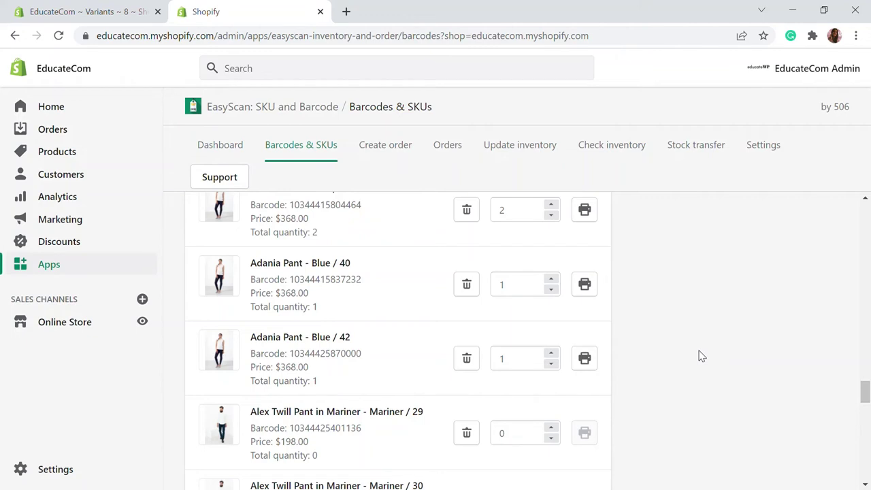
Print all the barcode labels, view the generated label sheet, and return to EasyScan, dismissing the print feedback question
scroll(702, 361, "down", 15)
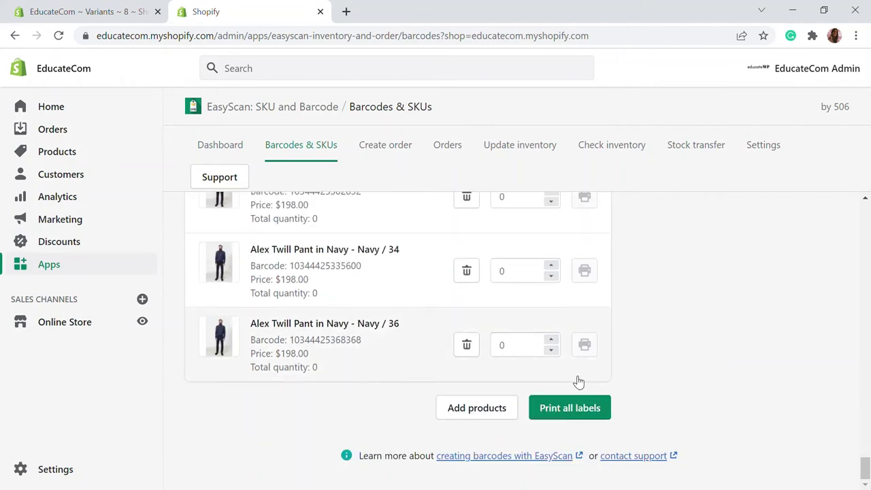
left_click(572, 409)
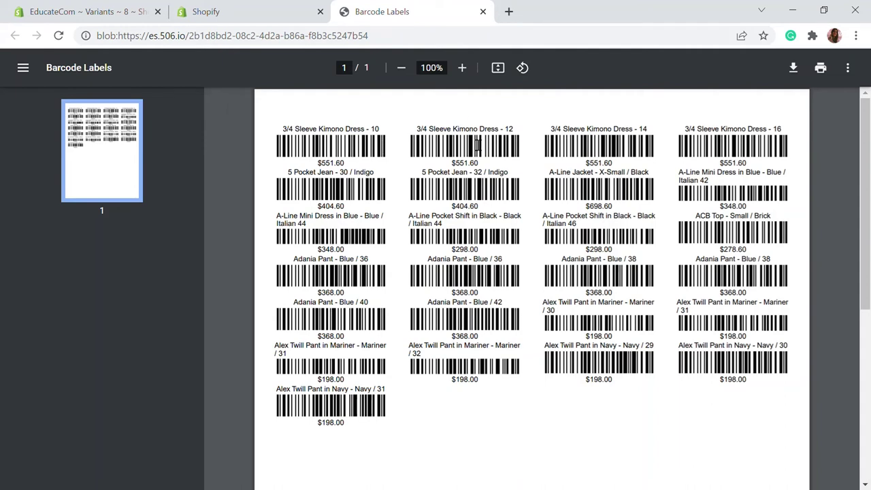
left_click(243, 11)
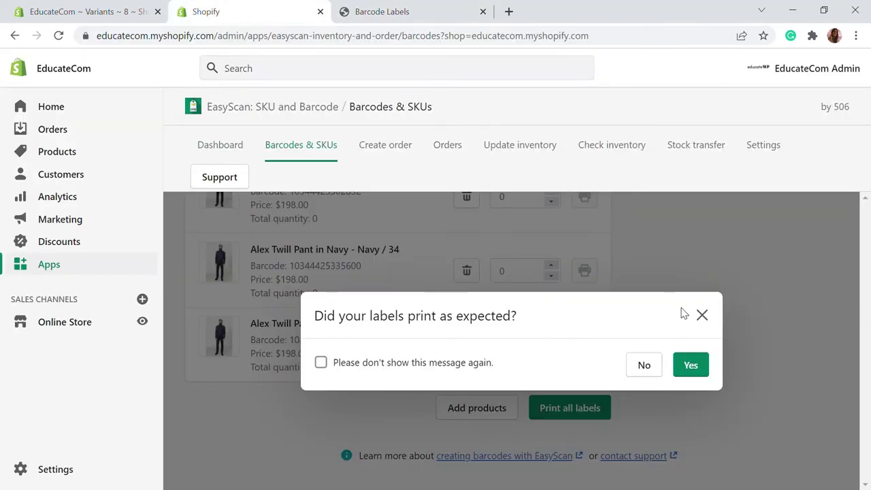
left_click(700, 315)
scroll(452, 344, "up", 5)
scroll(449, 340, "up", 15)
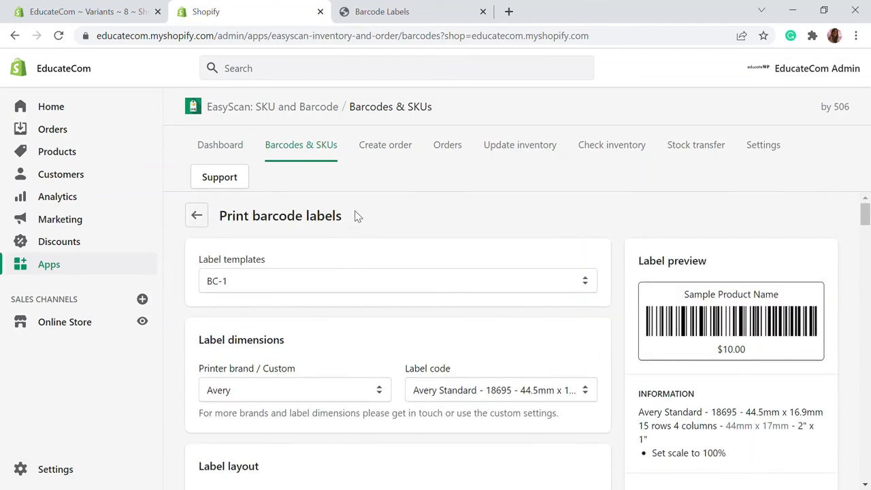
left_click(394, 158)
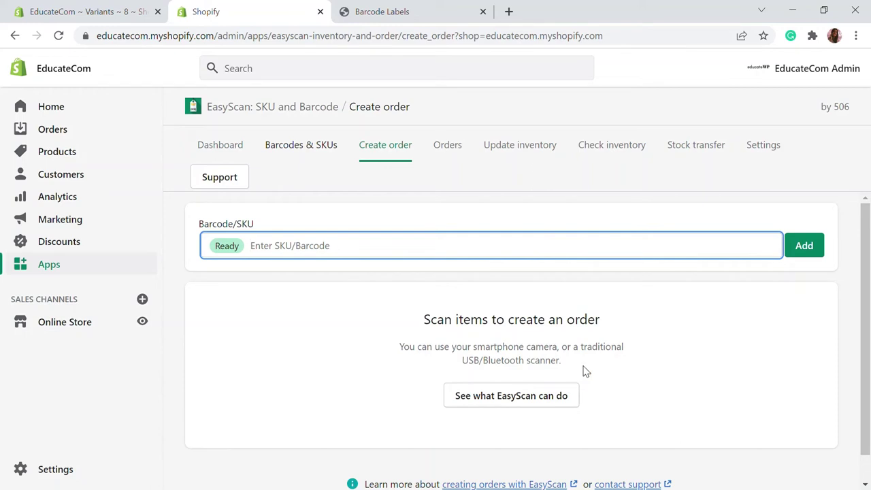
scroll(603, 265, "down", 1)
scroll(604, 265, "up", 1)
type("8006576382310")
key("Return")
type("09768362928432")
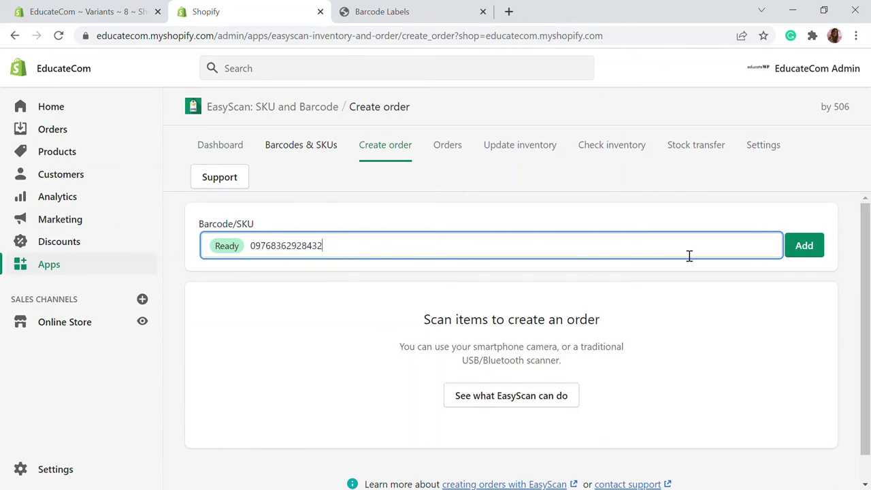
left_click(812, 258)
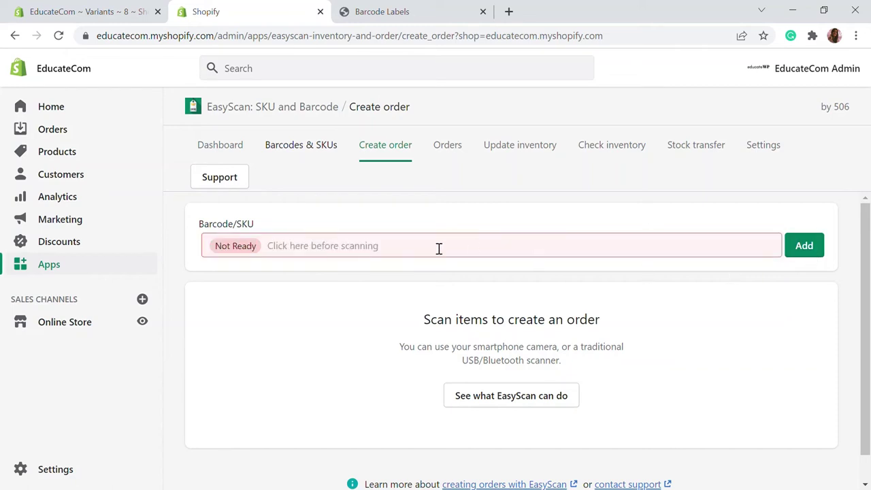
left_click(383, 250)
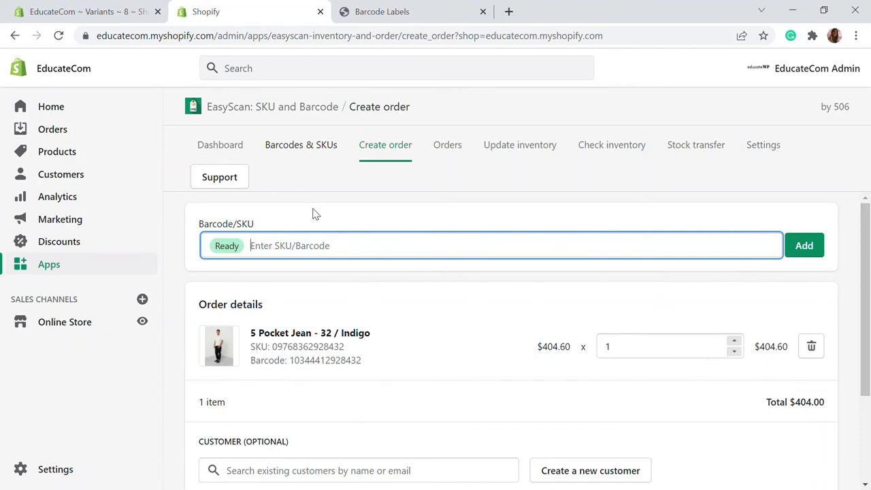
type("09768356782536")
left_click(816, 251)
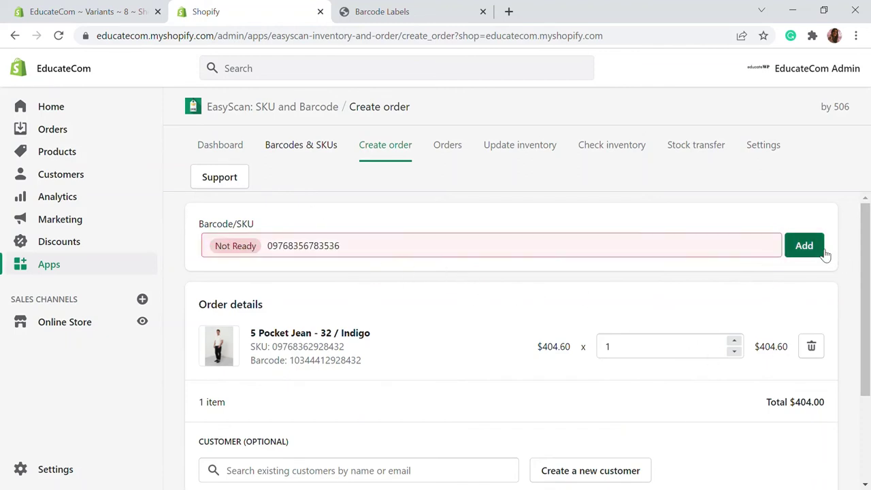
Review the order details, mark the order as paid and save it
scroll(385, 207, "down", 1)
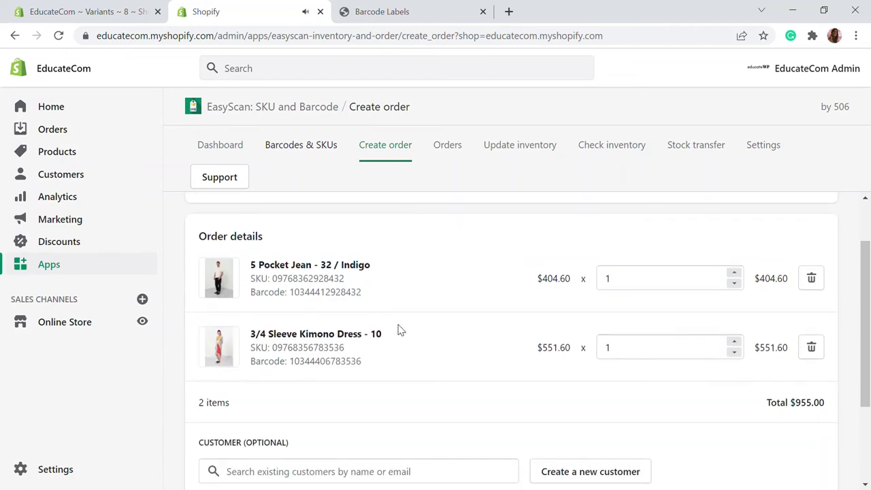
scroll(400, 330, "down", 2)
scroll(240, 285, "up", 2)
scroll(276, 317, "down", 2)
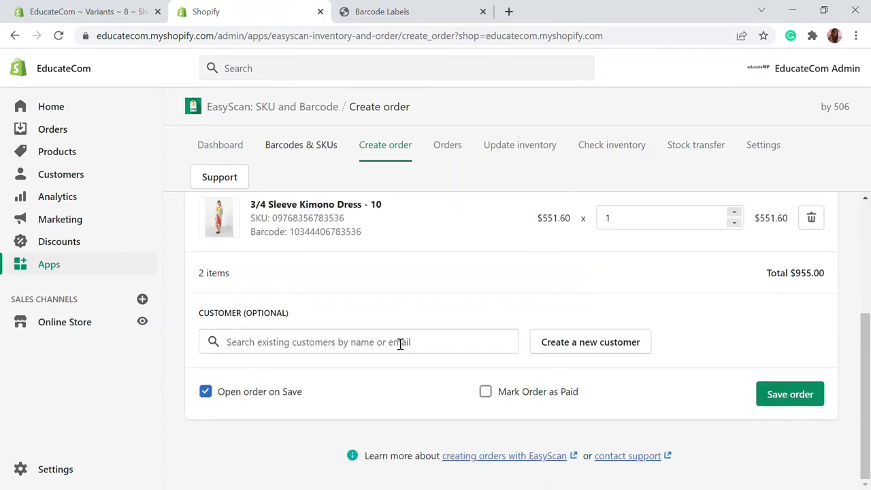
scroll(477, 337, "up", 2)
scroll(632, 380, "down", 2)
left_click(487, 393)
left_click(764, 401)
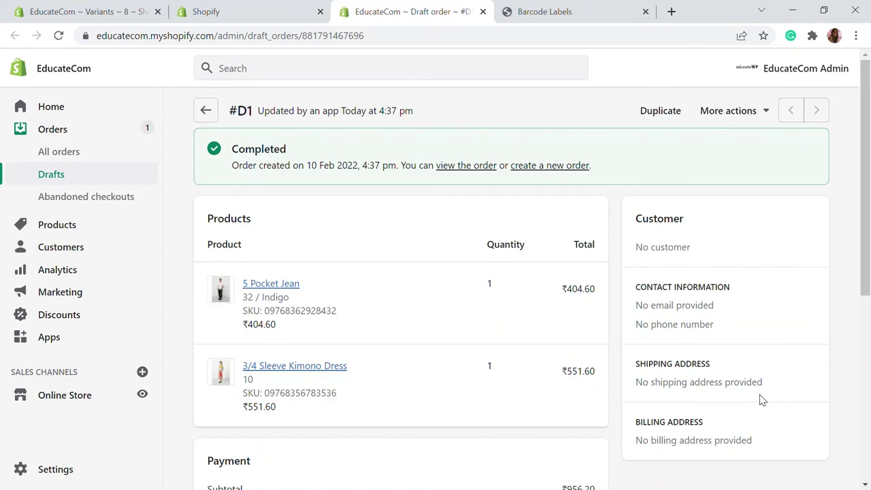
Review the completed draft order's products, payment summary and timeline
scroll(640, 268, "down", 3)
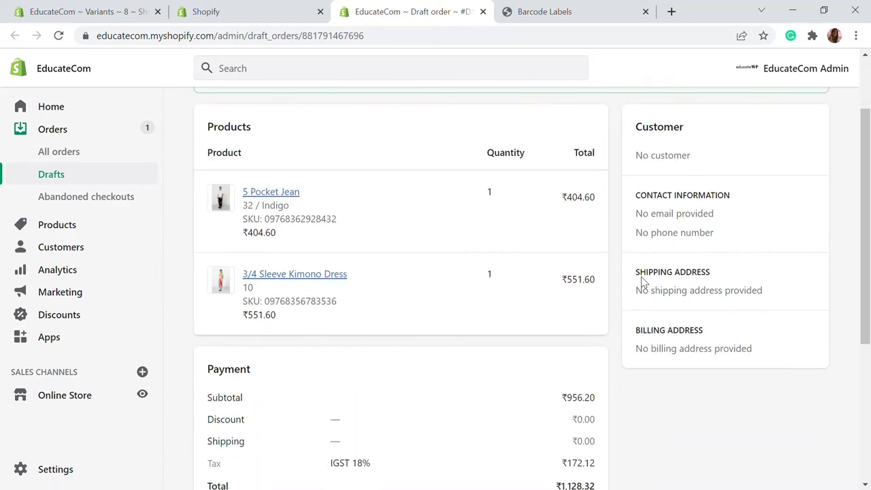
scroll(266, 266, "up", 2)
scroll(633, 307, "down", 4)
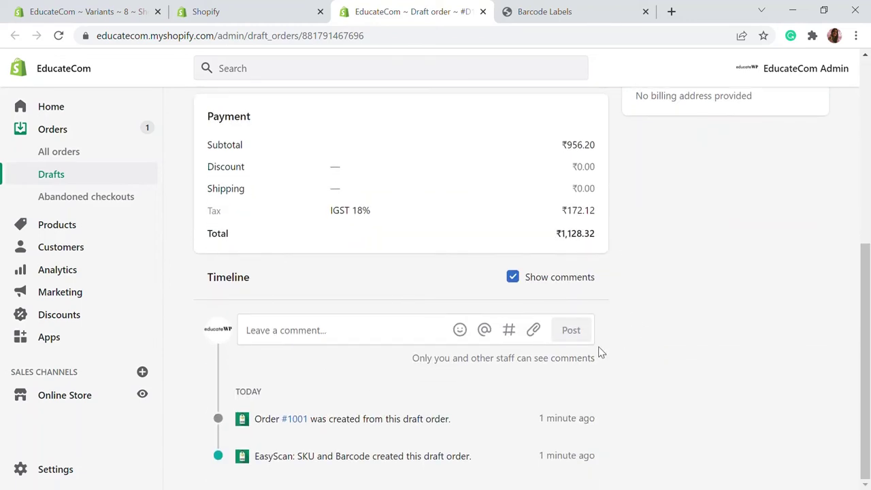
scroll(455, 290, "up", 5)
Return to EasyScan, view its unfulfilled orders list, and open the inventory update page
left_click(262, 13)
left_click(456, 147)
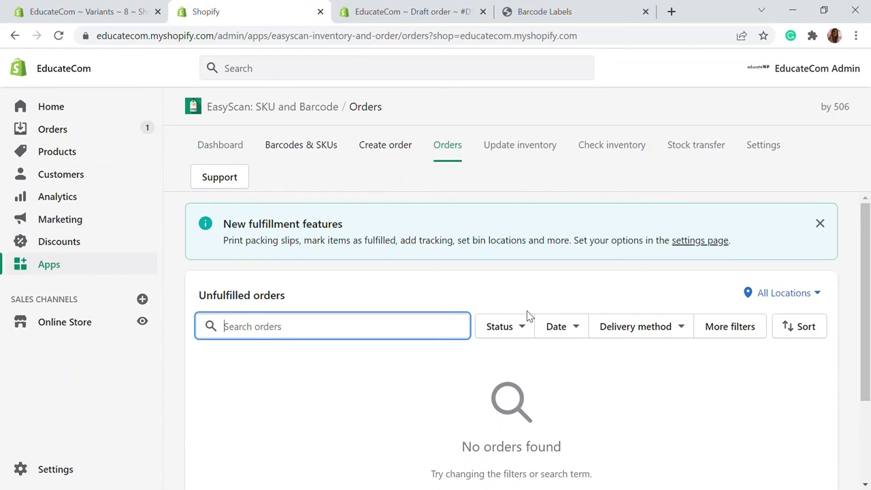
scroll(486, 315, "down", 3)
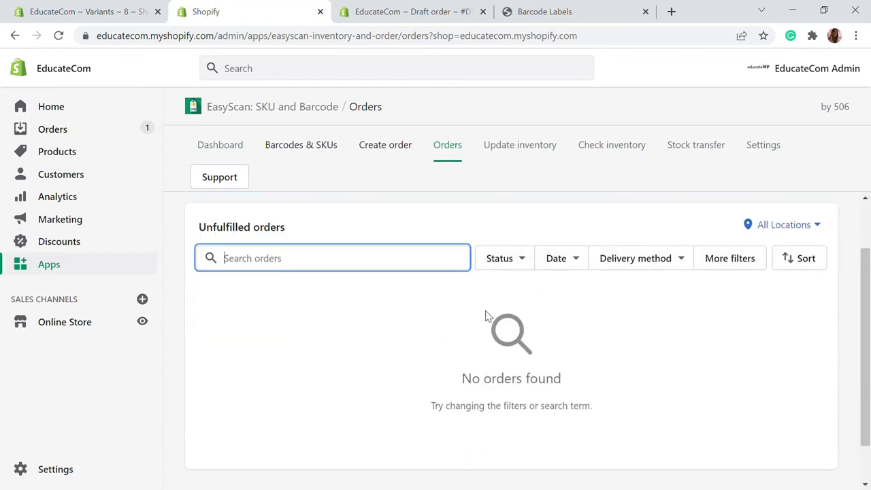
scroll(504, 286, "up", 3)
left_click(529, 149)
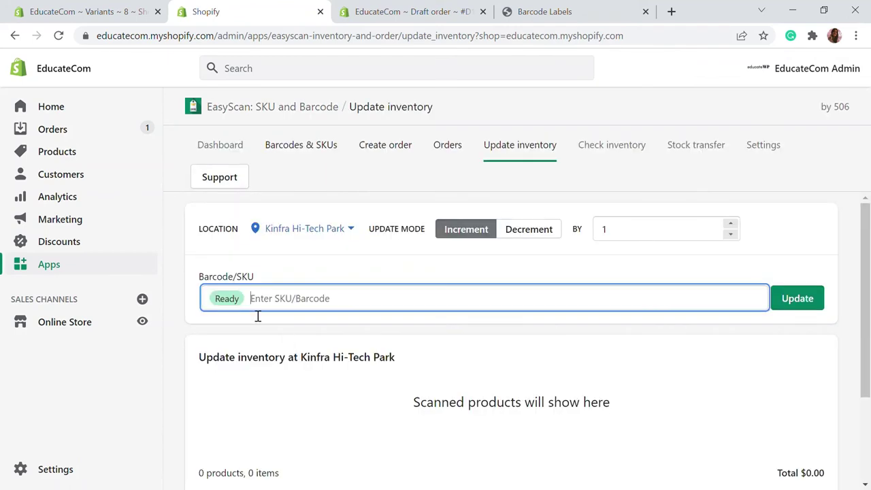
scroll(299, 292, "down", 2)
scroll(347, 249, "up", 1)
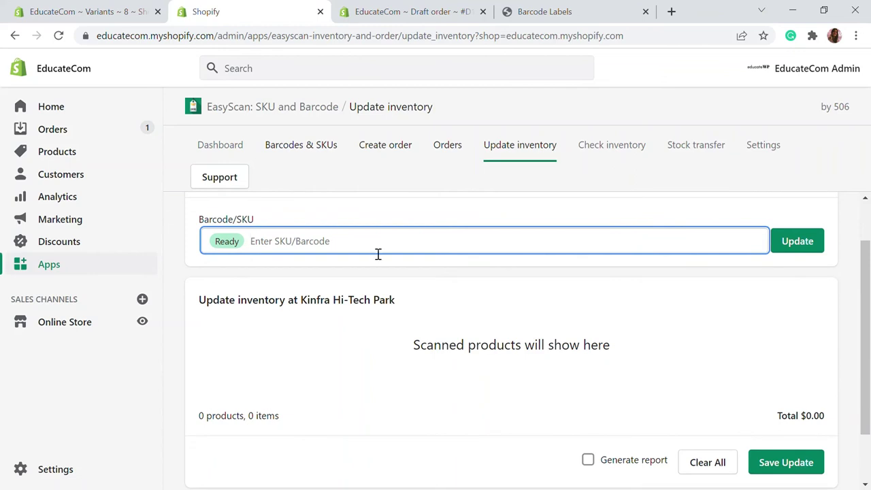
type("8976036782536")
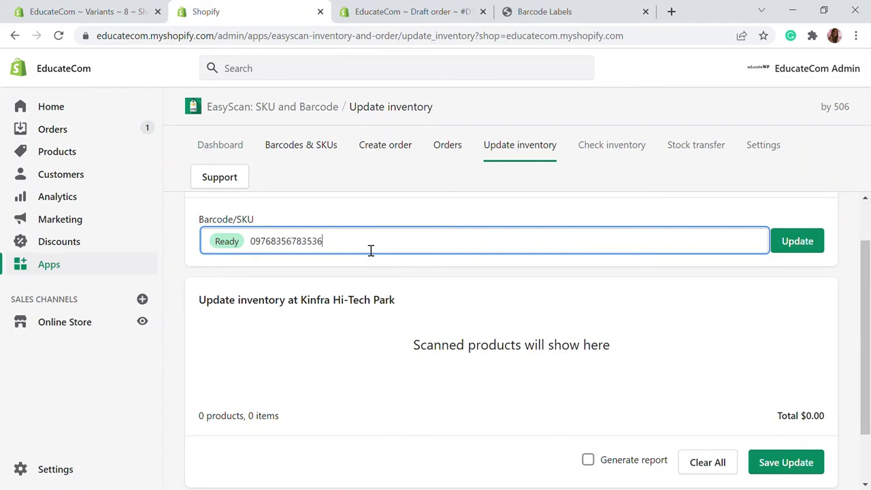
left_click(800, 238)
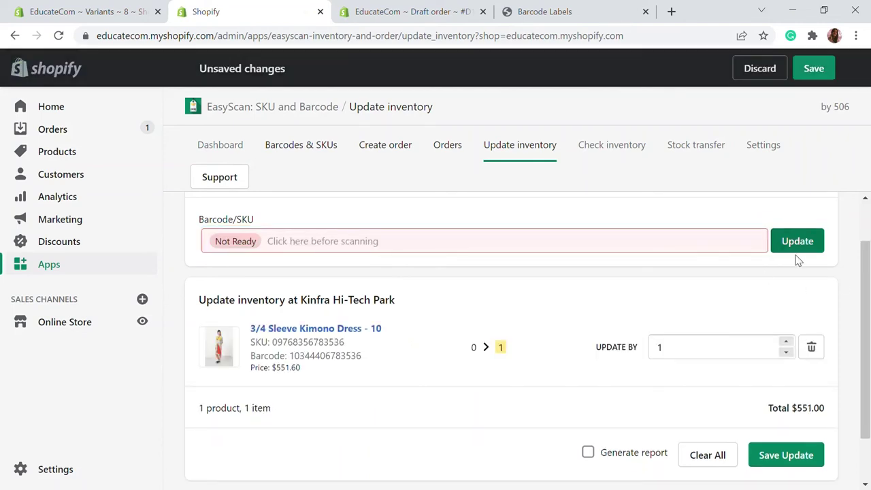
Set the 3/4 Sleeve Kimono Dress - 10 inventory increment to 4 and save the update
scroll(749, 288, "down", 1)
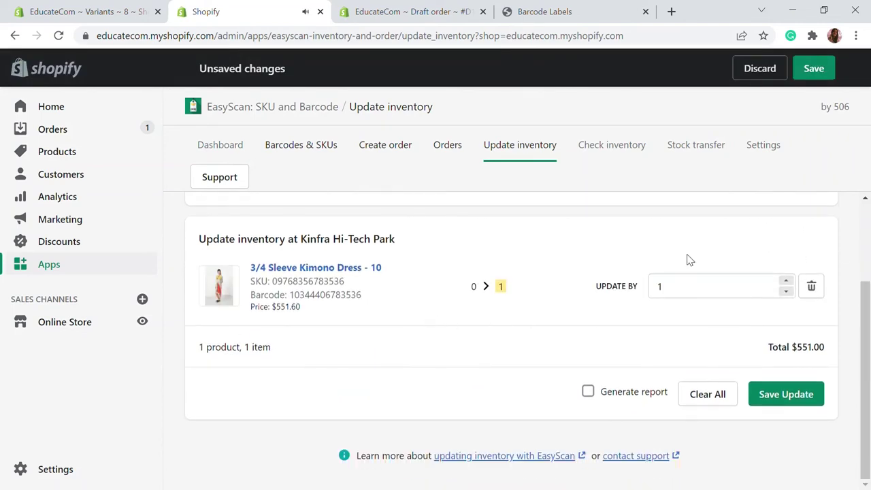
double_click(787, 281)
left_click(788, 284)
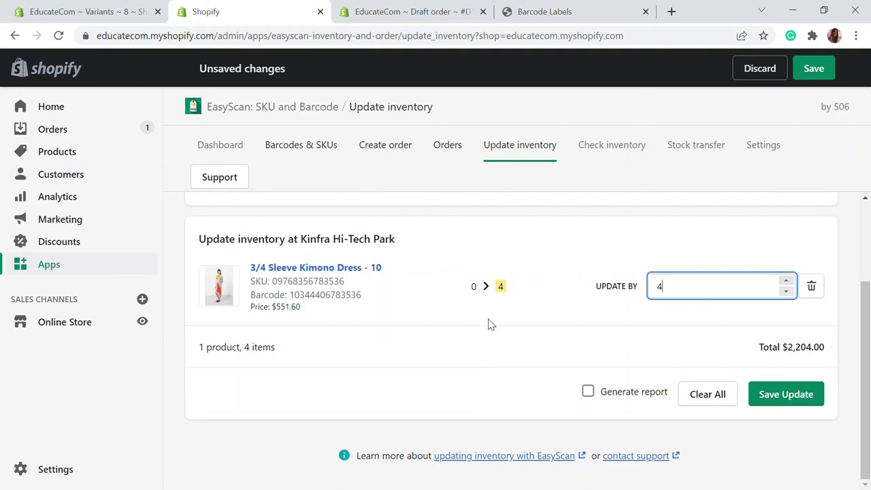
scroll(538, 341, "up", 1)
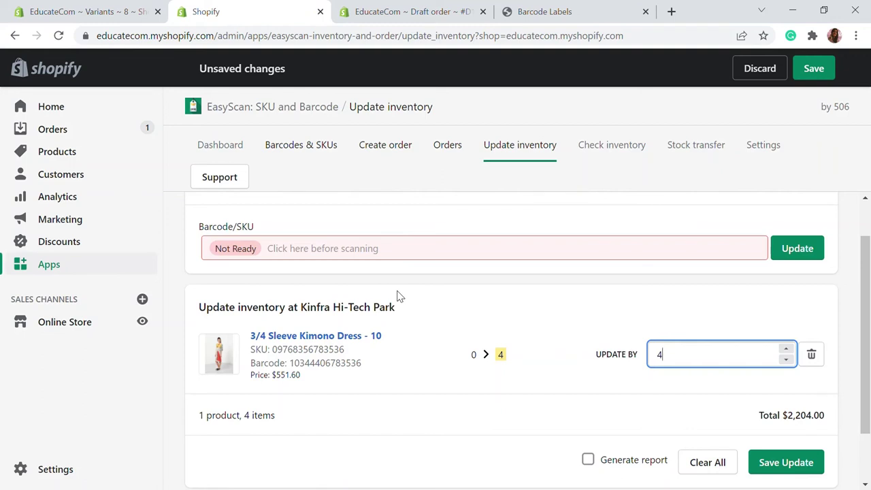
scroll(586, 361, "down", 1)
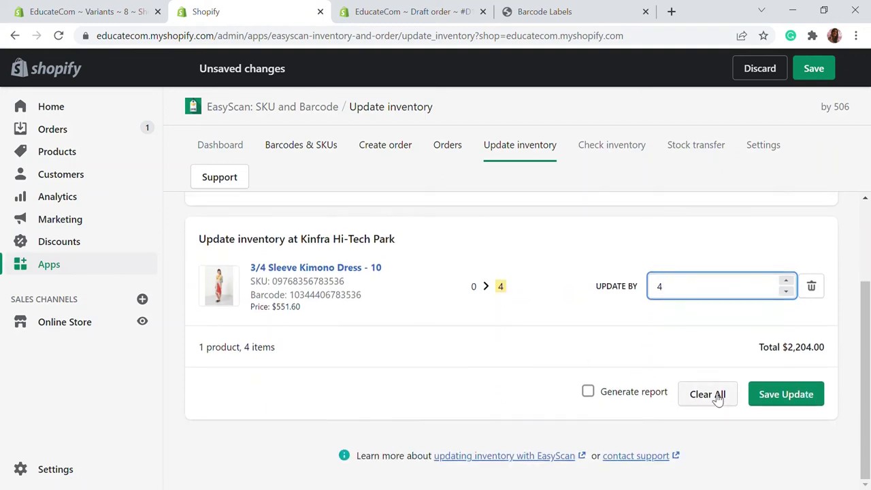
left_click(787, 395)
left_click(683, 399)
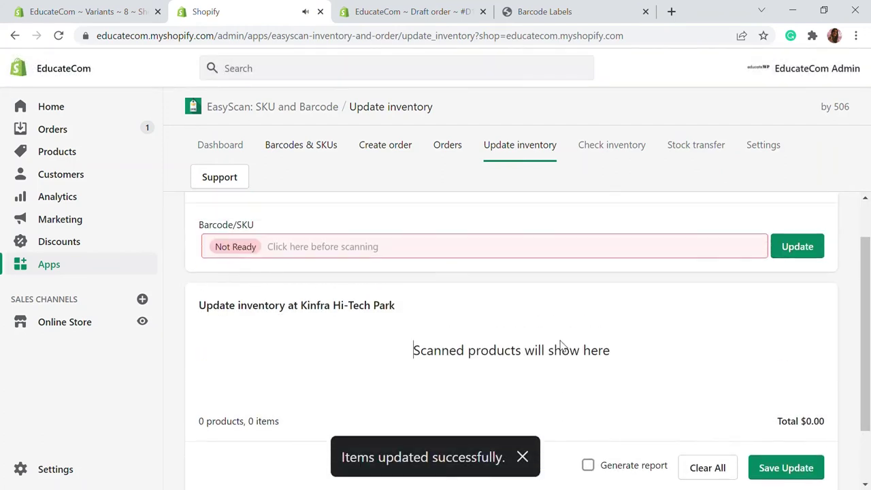
left_click(599, 161)
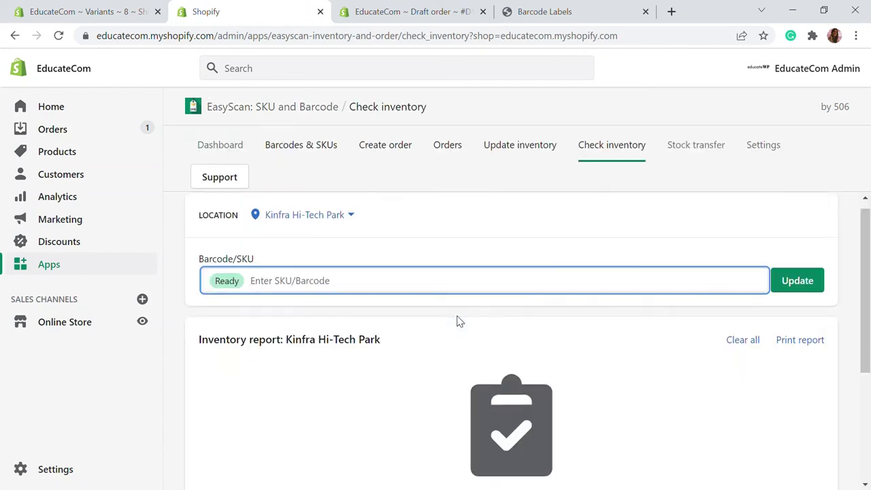
scroll(459, 321, "down", 1)
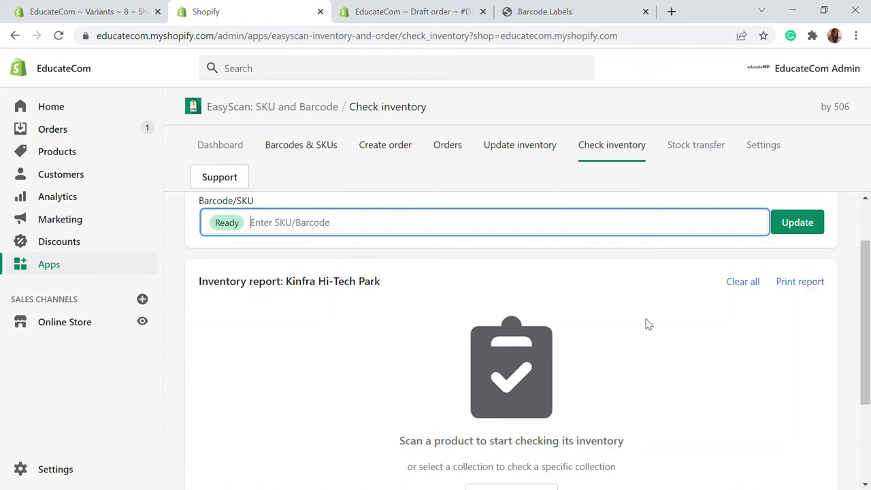
scroll(610, 327, "up", 1)
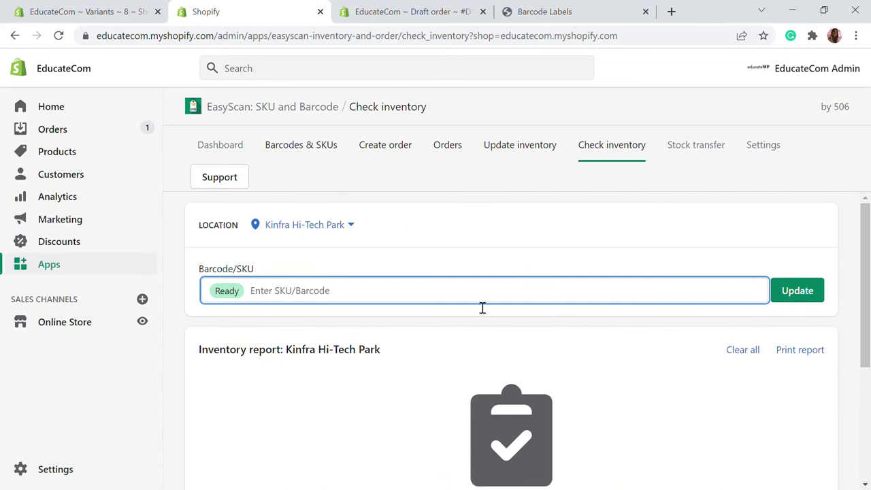
type("09768356783536")
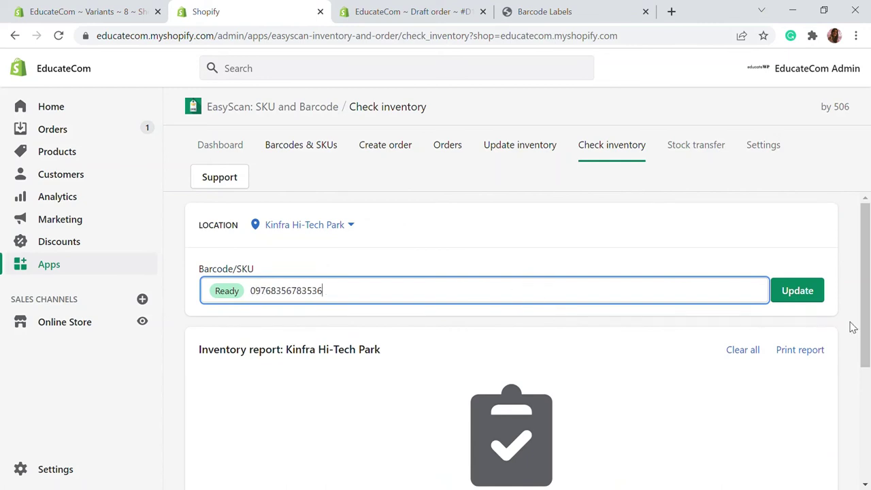
left_click(814, 297)
scroll(797, 306, "down", 1)
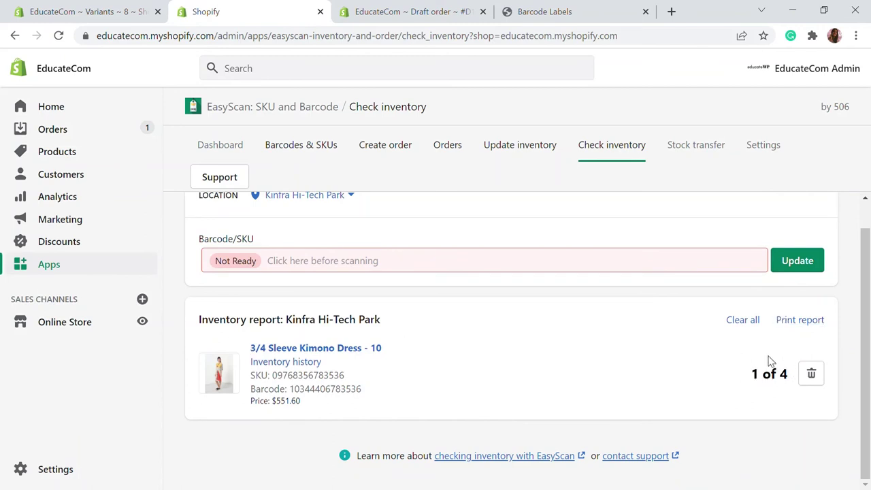
scroll(676, 404, "up", 1)
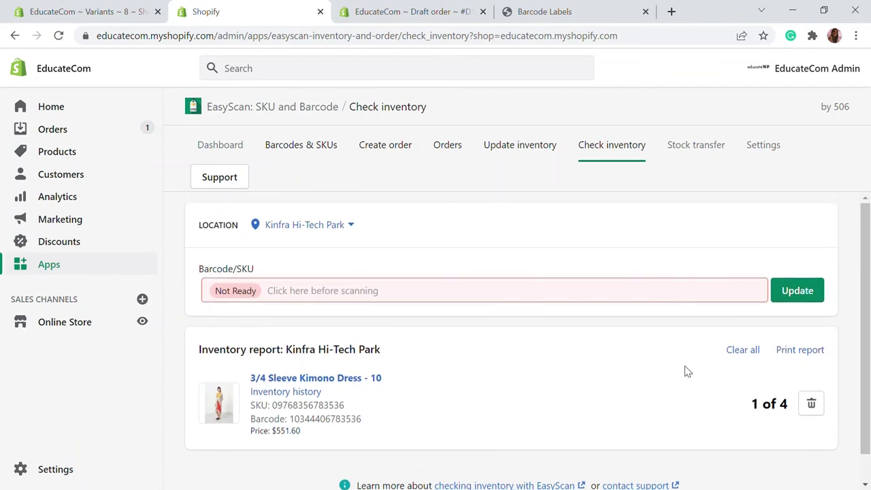
left_click(708, 161)
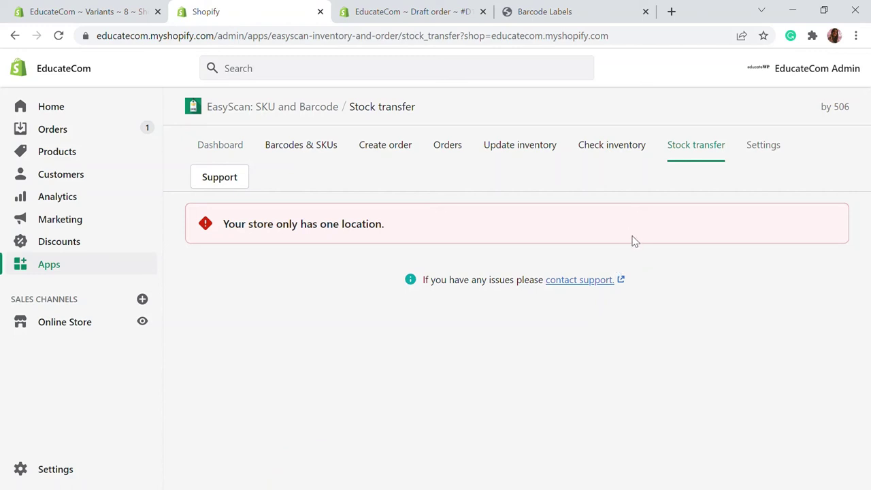
Open the EasyScan settings and enable the Show bin location option
left_click(757, 162)
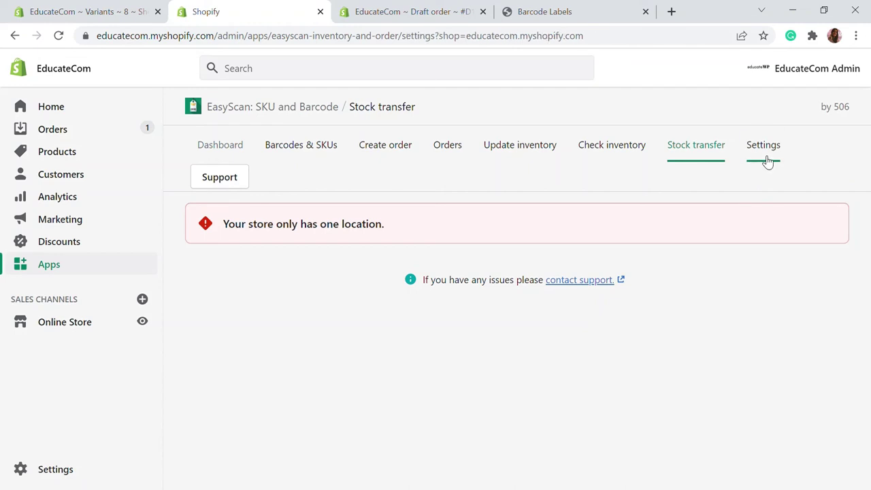
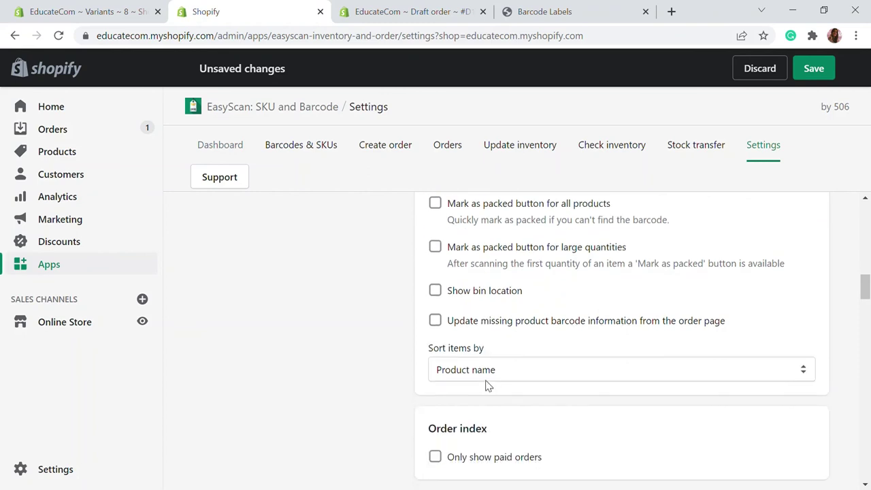
scroll(463, 293, "up", 1)
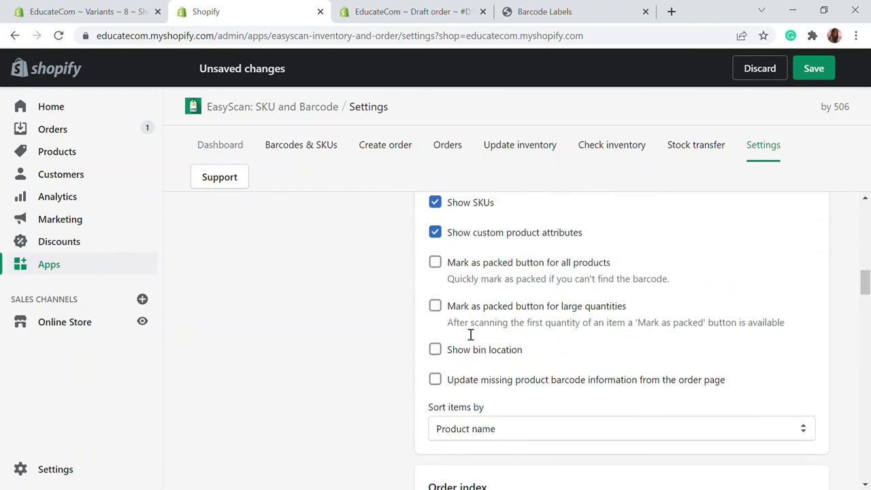
left_click(436, 349)
Set the store currency in the EasyScan settings to Indian Rupee (INR), keeping the currency locale en-US
scroll(541, 334, "down", 2)
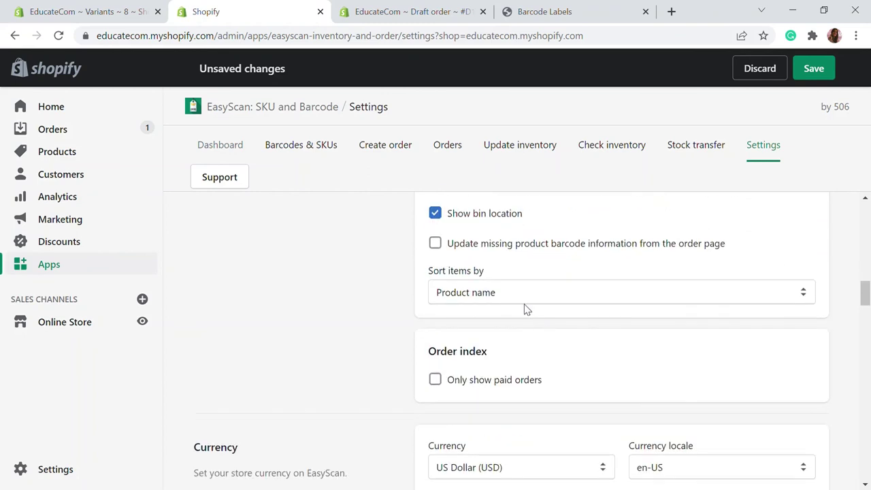
scroll(525, 310, "down", 2)
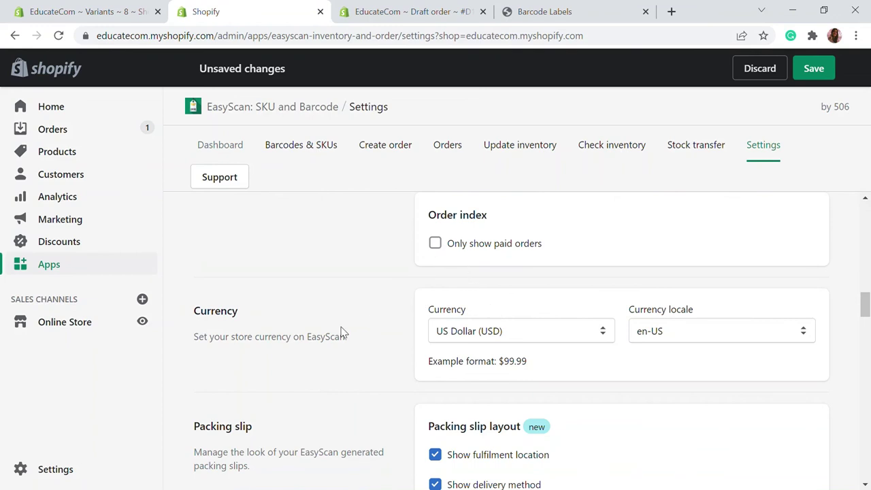
scroll(409, 313, "down", 1)
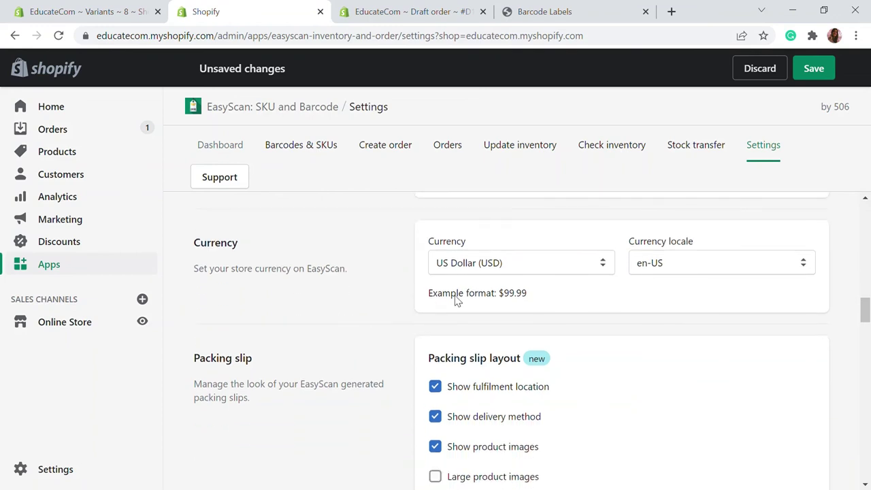
left_click(532, 262)
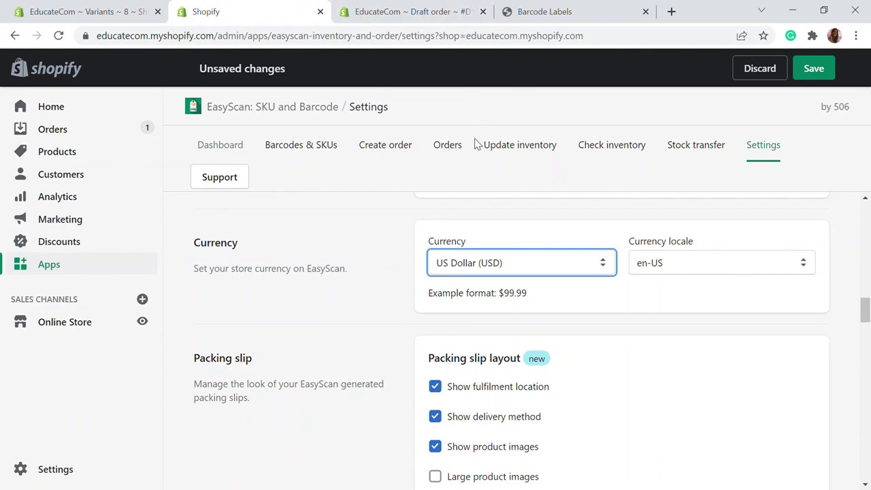
type("in")
left_click(678, 266)
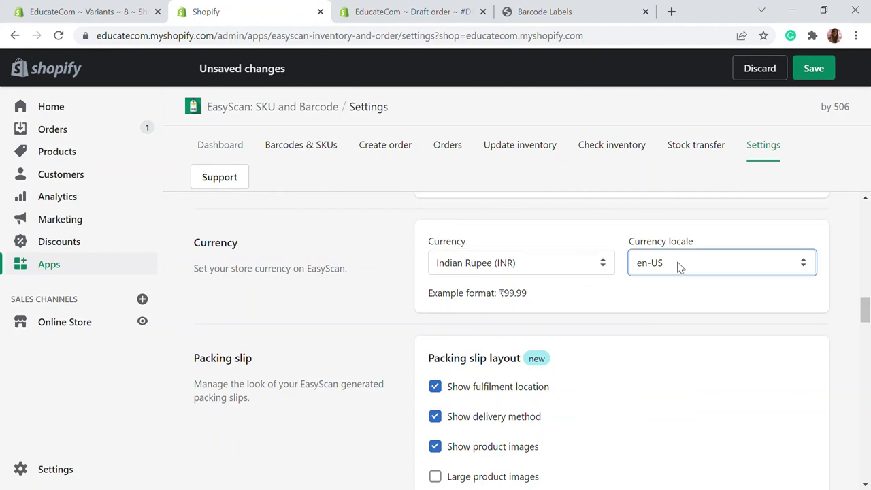
Review the packing slip layout options, including its display fields, font family and item sorting
scroll(555, 272, "down", 2)
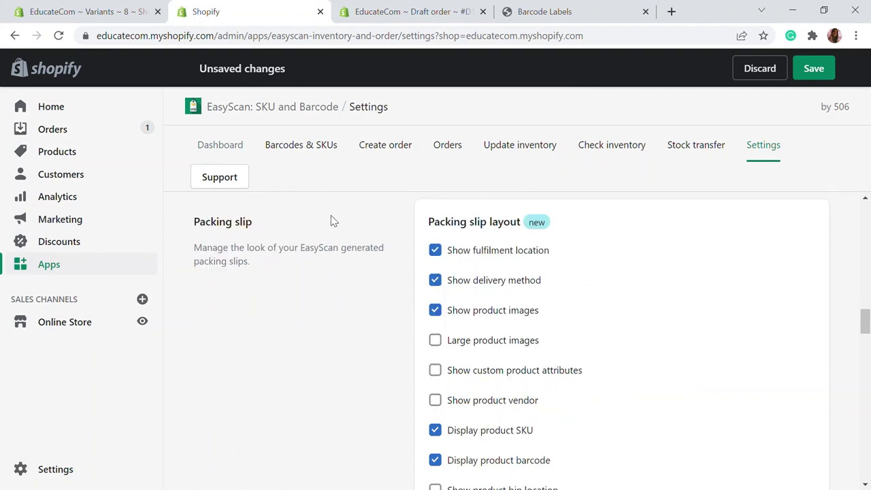
scroll(469, 252, "down", 1)
scroll(477, 239, "up", 1)
scroll(502, 310, "down", 1)
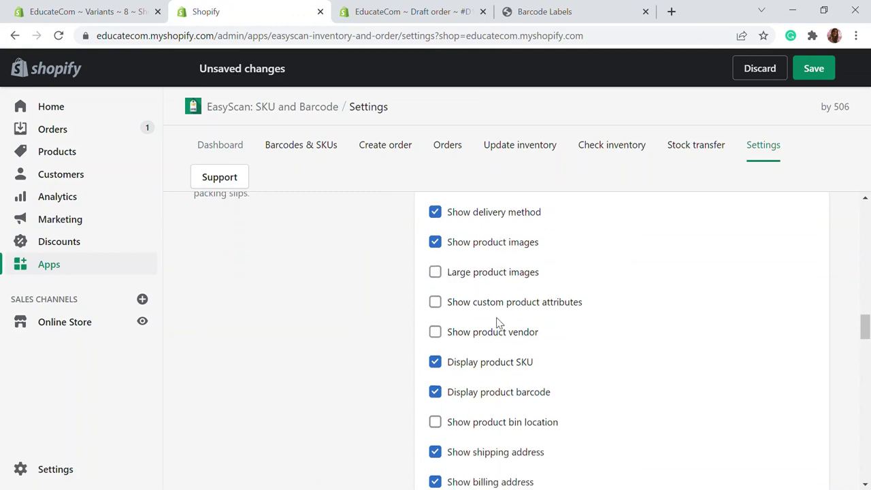
scroll(498, 321, "up", 1)
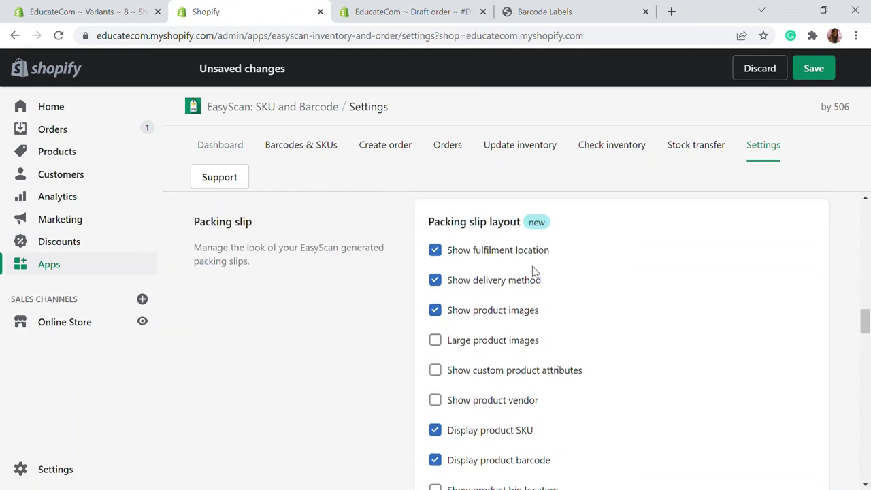
scroll(487, 277, "down", 5)
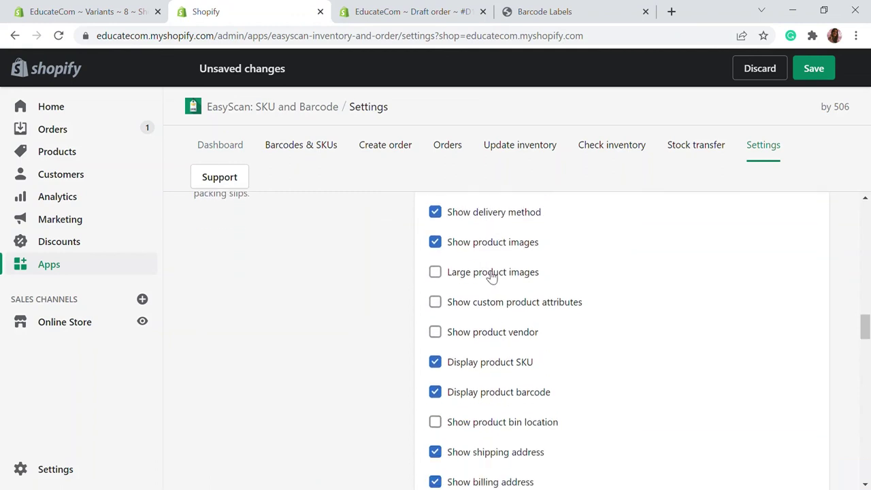
scroll(471, 284, "down", 6)
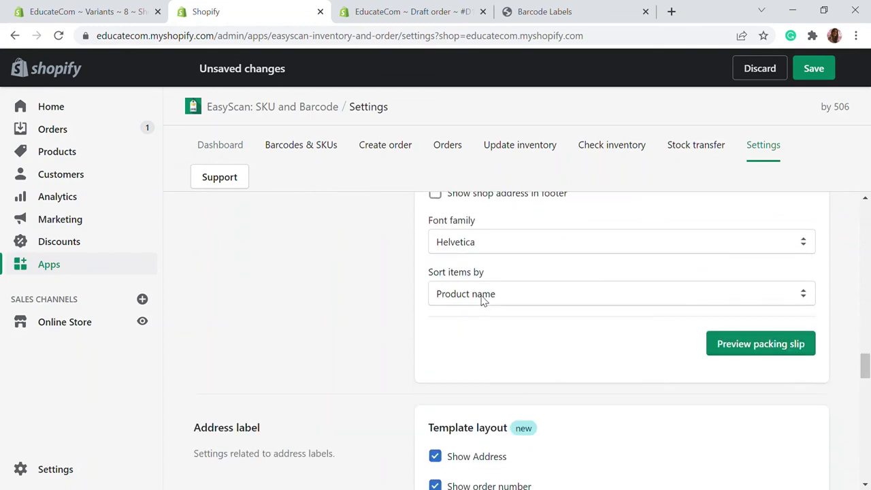
Review the address label template options, label dimensions and units
scroll(538, 306, "down", 1)
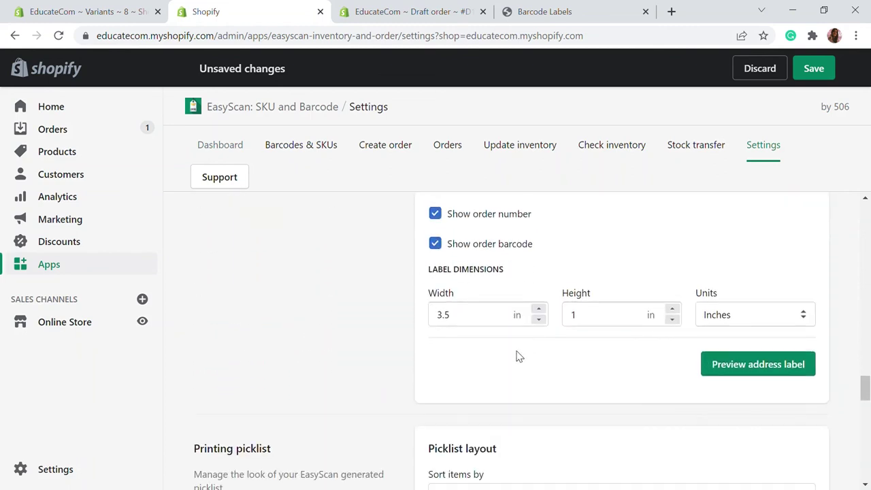
scroll(451, 249, "up", 1)
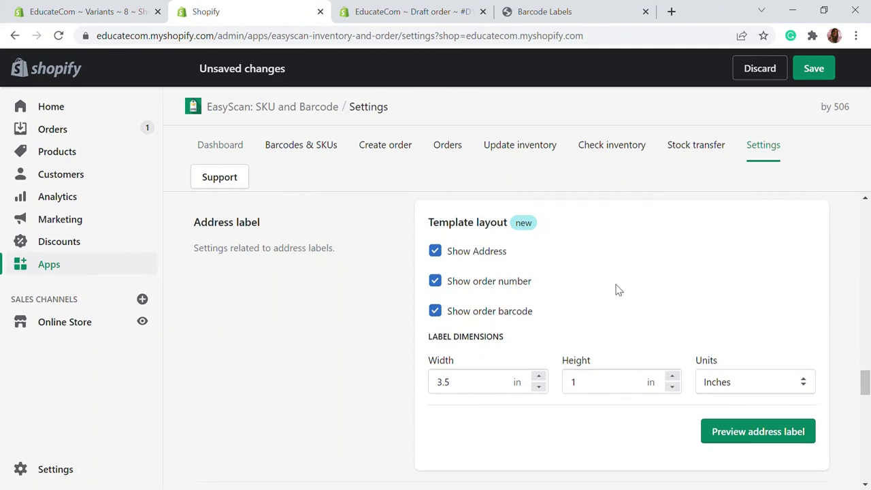
scroll(617, 290, "down", 1)
scroll(537, 255, "up", 1)
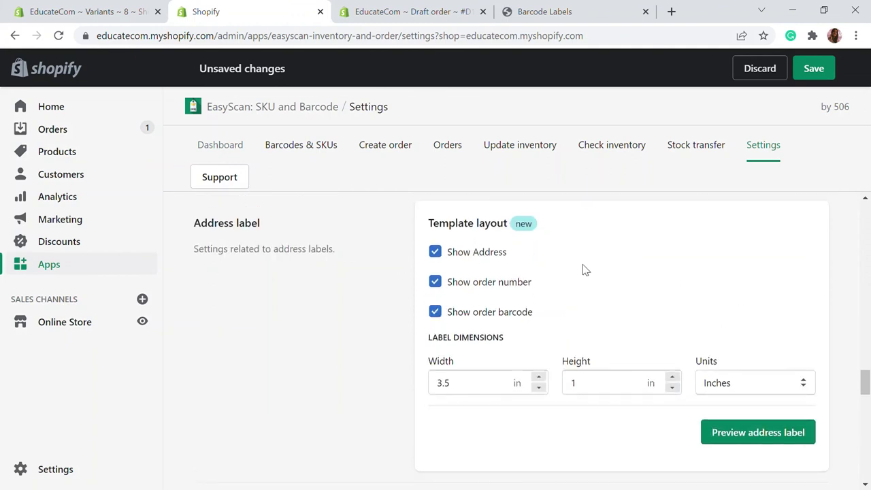
scroll(583, 269, "down", 4)
scroll(681, 300, "up", 1)
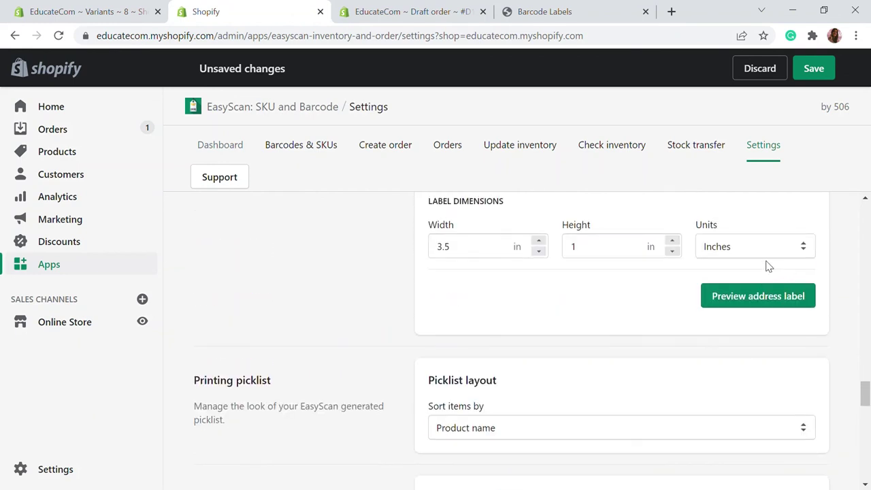
Review the picklist, bin location, inventory, notification, usage and plan sections, and return to the order fulfilment settings
scroll(579, 314, "down", 2)
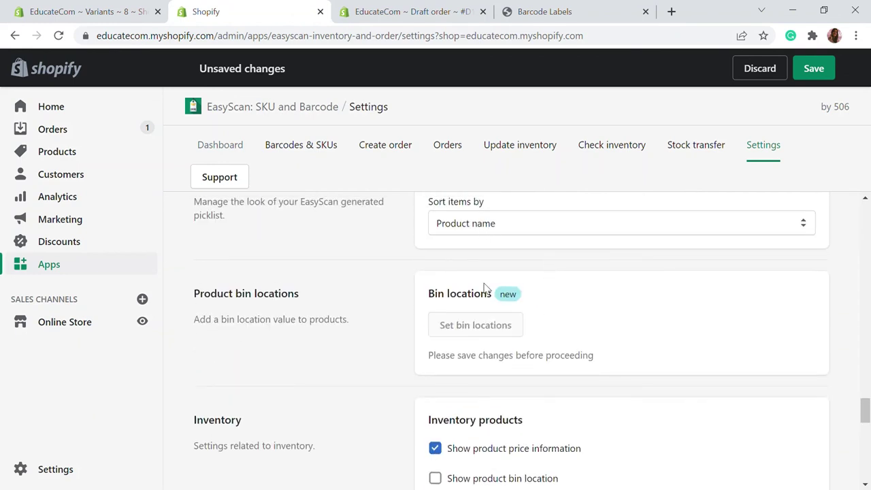
scroll(484, 288, "down", 3)
scroll(484, 288, "down", 1)
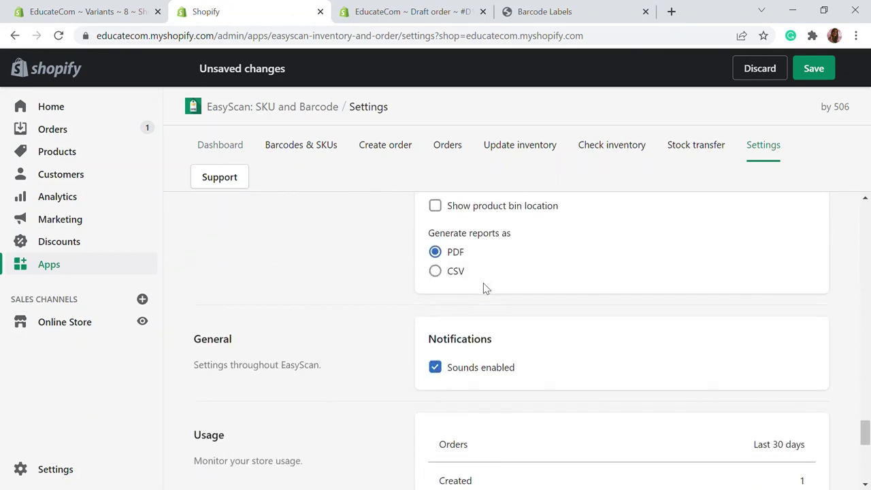
scroll(484, 288, "up", 1)
scroll(441, 265, "down", 1)
scroll(450, 265, "down", 2)
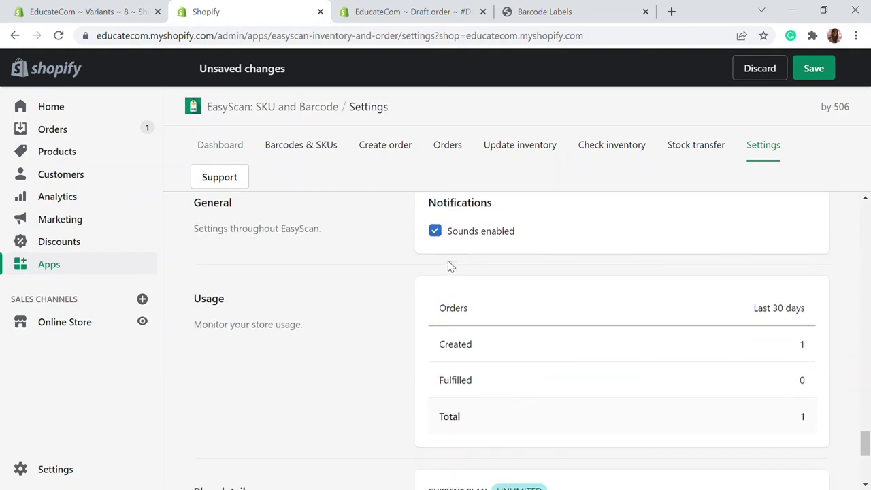
scroll(450, 265, "up", 4)
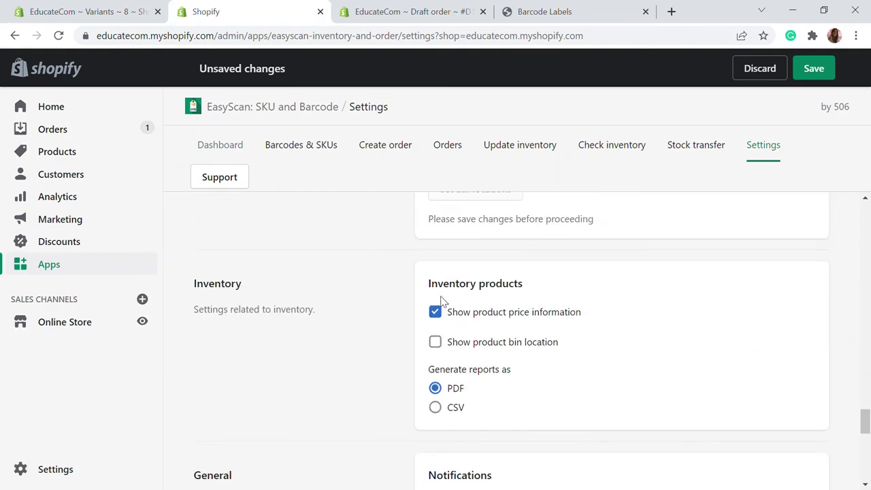
scroll(444, 301, "down", 4)
scroll(455, 310, "down", 3)
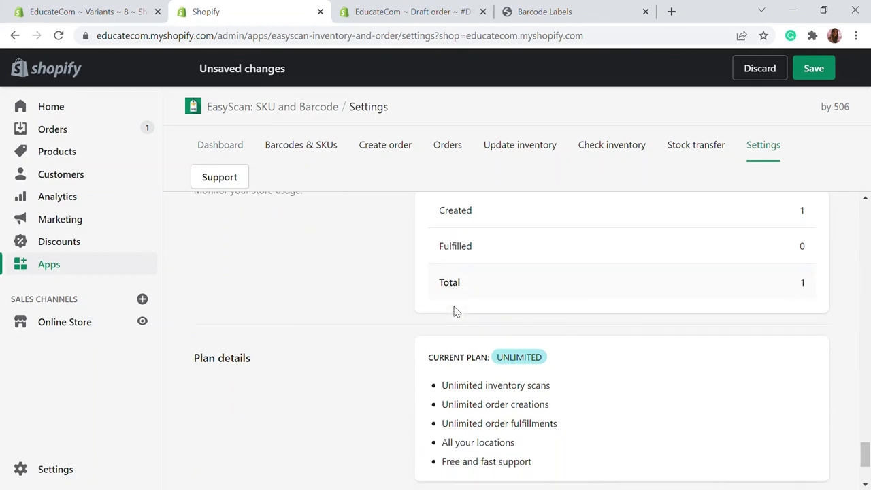
scroll(456, 303, "up", 3)
scroll(455, 310, "up", 20)
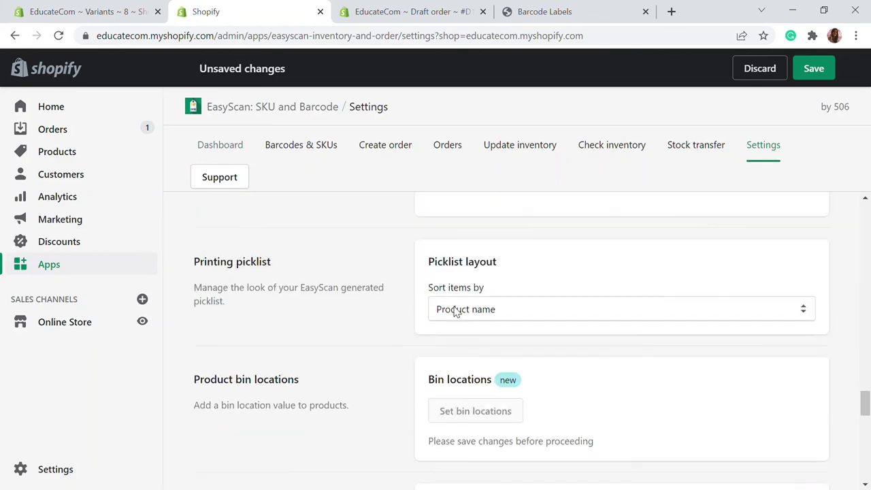
scroll(456, 310, "up", 1)
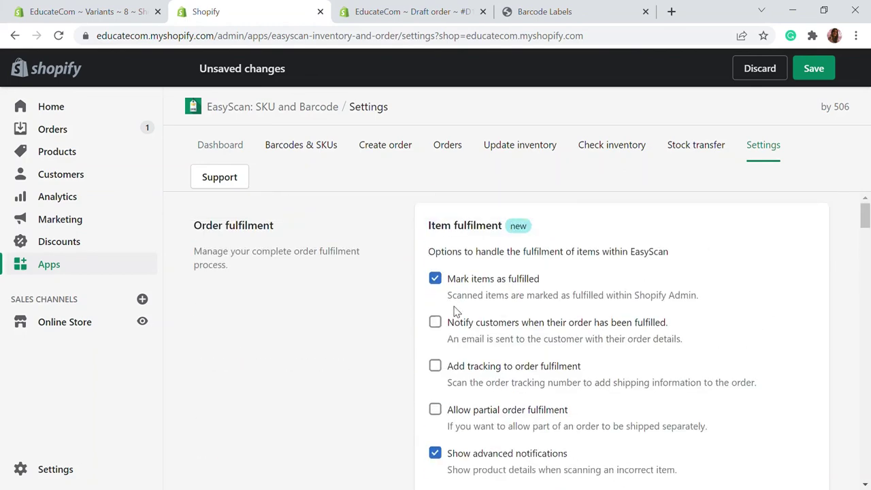